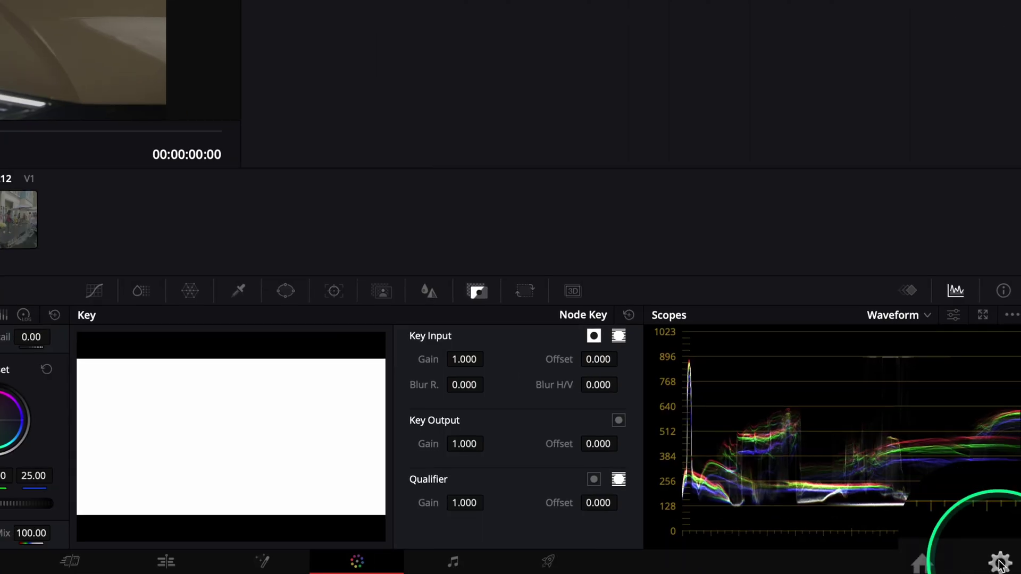
Review the color space and output gamma in the project's color management settings.
click(1000, 562)
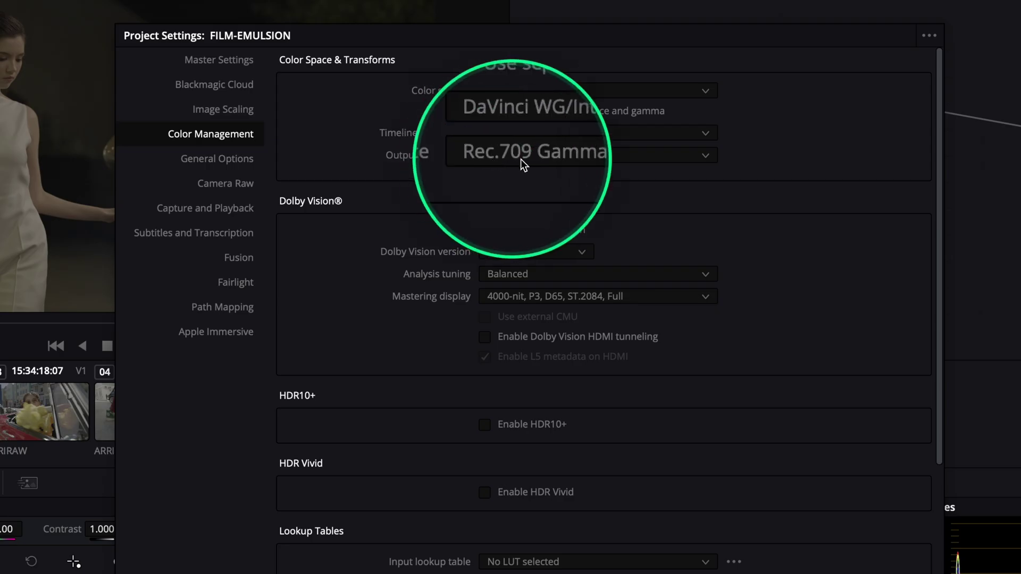
click(851, 573)
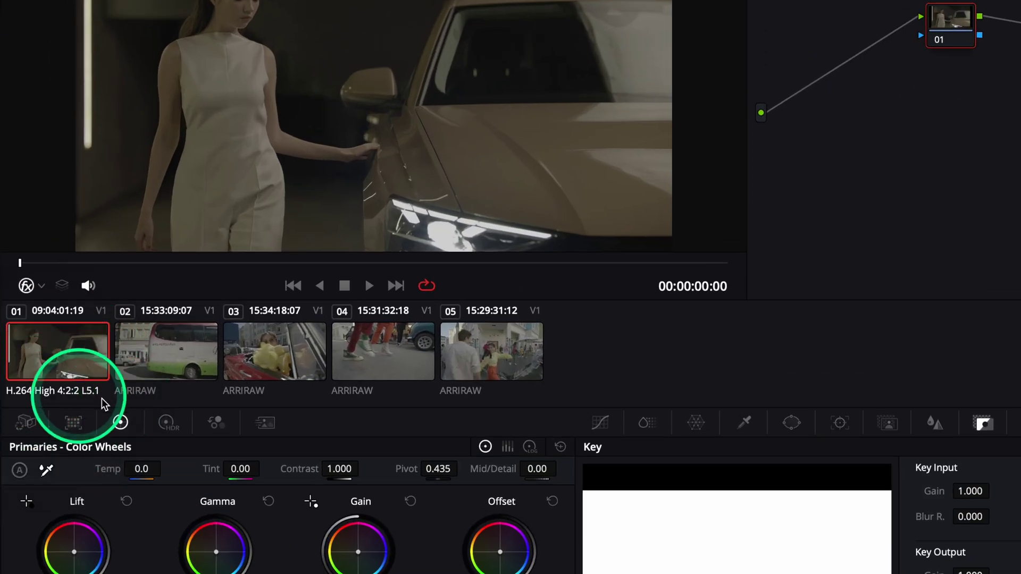
Add the first clip, the woman beside the car, to a new group.
right_click(64, 349)
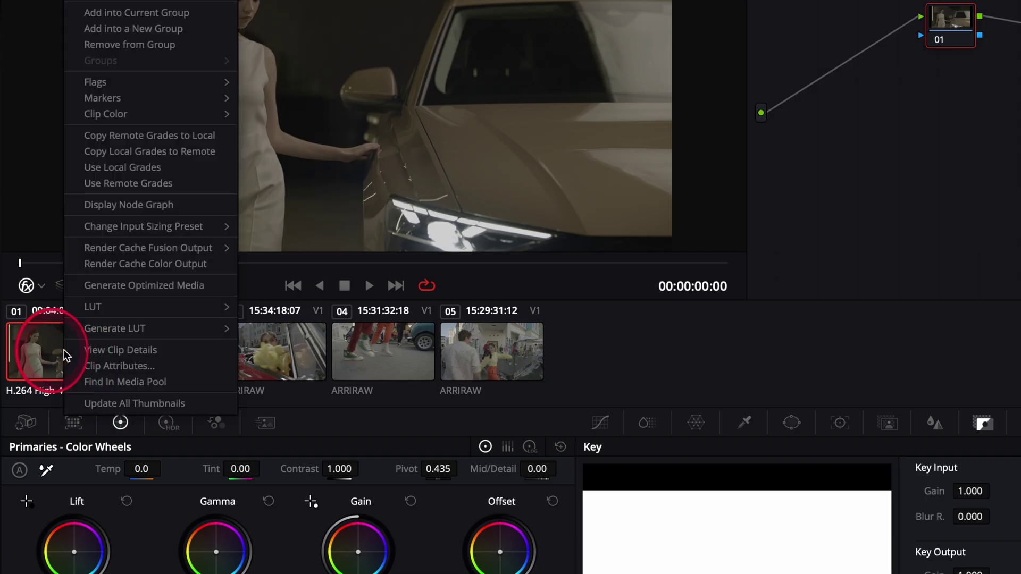
click(105, 123)
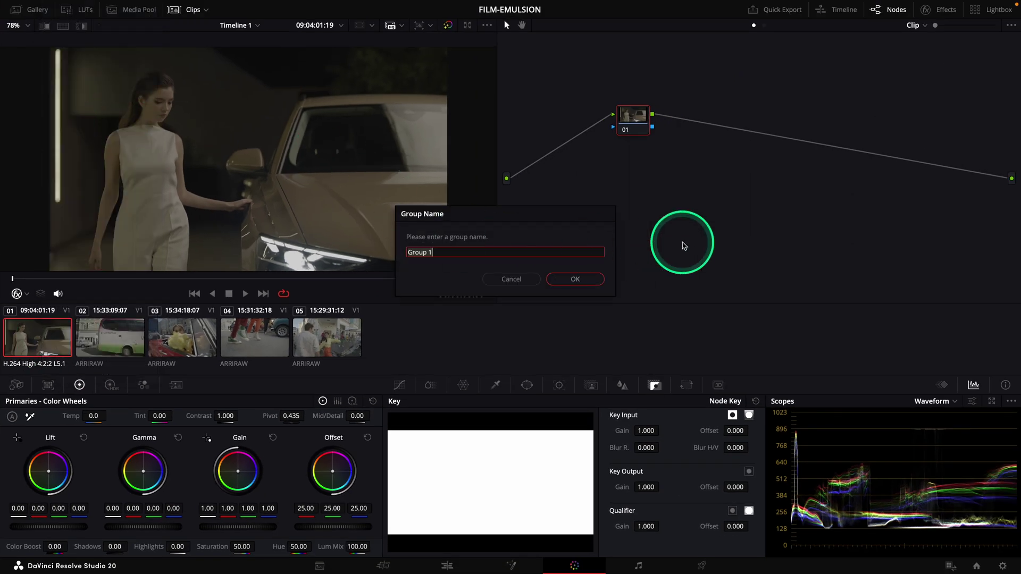
Add the four ARRIRAW clips, 02 through 05, to a new group named ARRI.
click(109, 335)
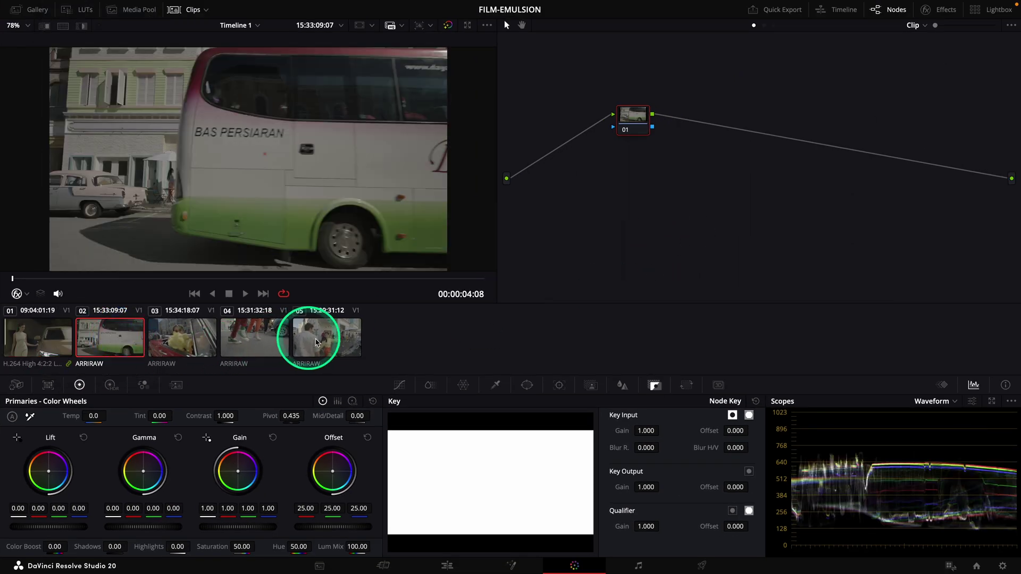
shift+click(322, 344)
right_click(322, 345)
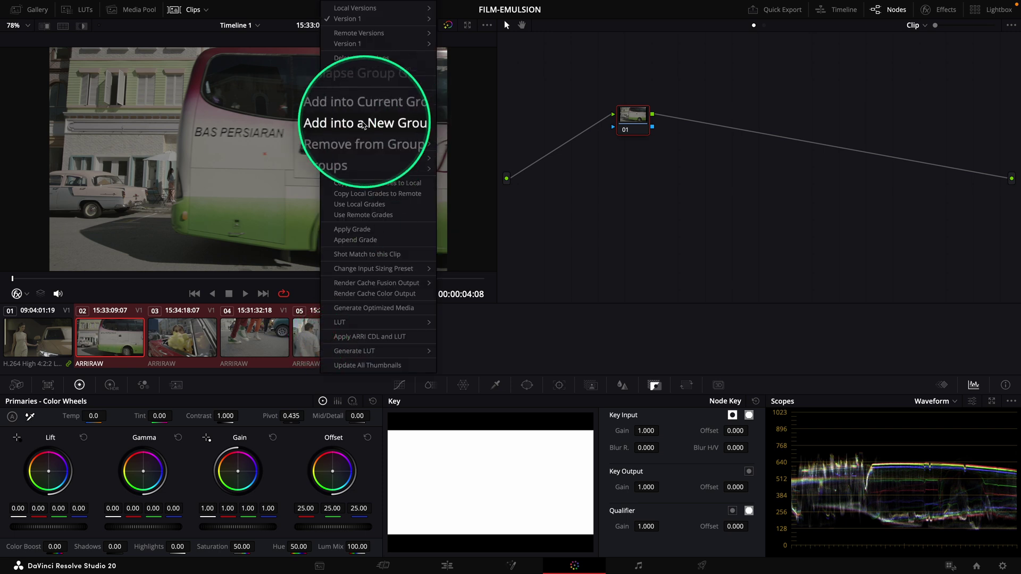
click(377, 123)
text(ARRI)
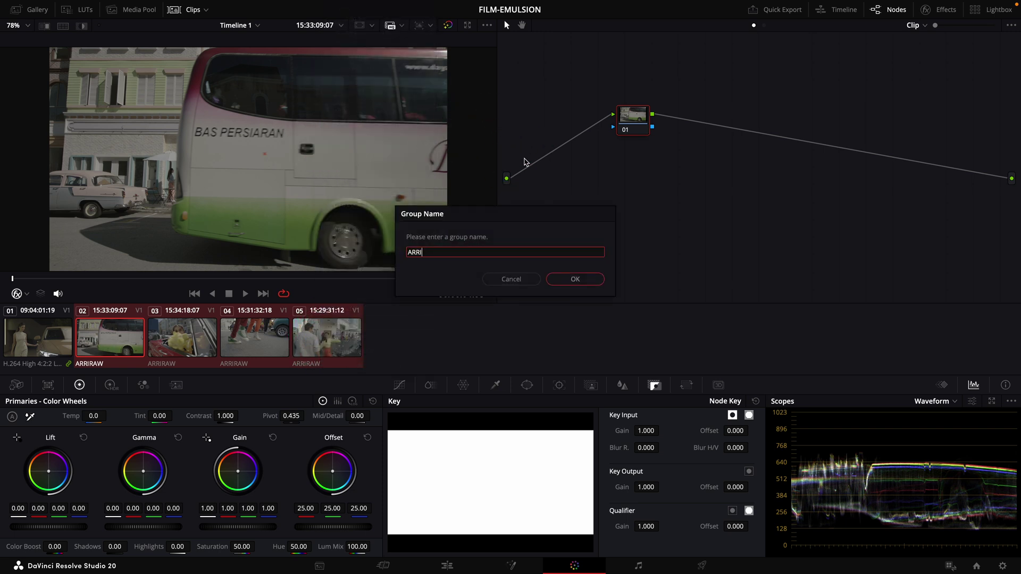
key(Return)
Apply the non-RCM Film Emulsion PowerGrade from the PowerGrade 4 album to the first clip's Group Post-Clip graph.
click(48, 347)
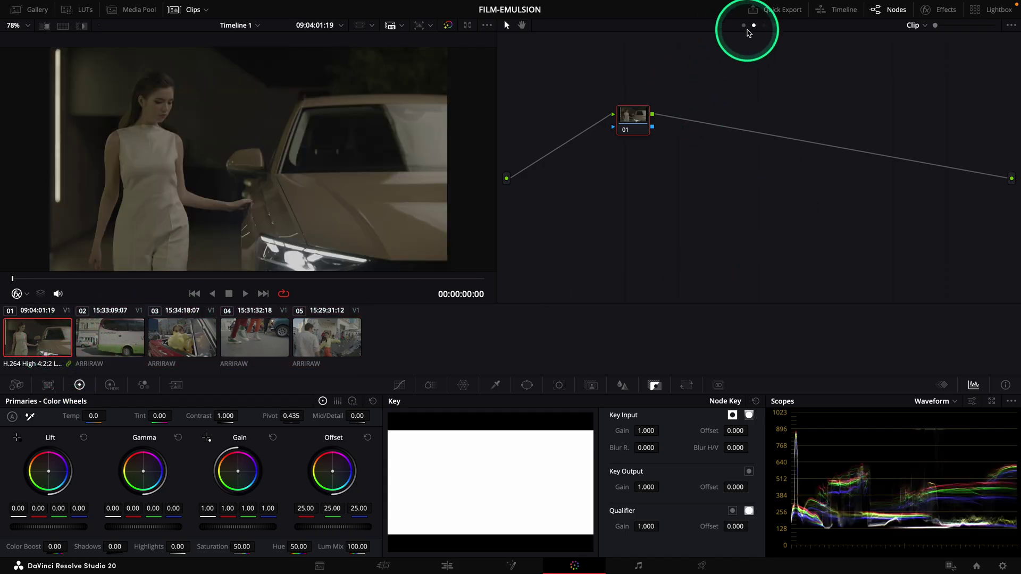
click(743, 25)
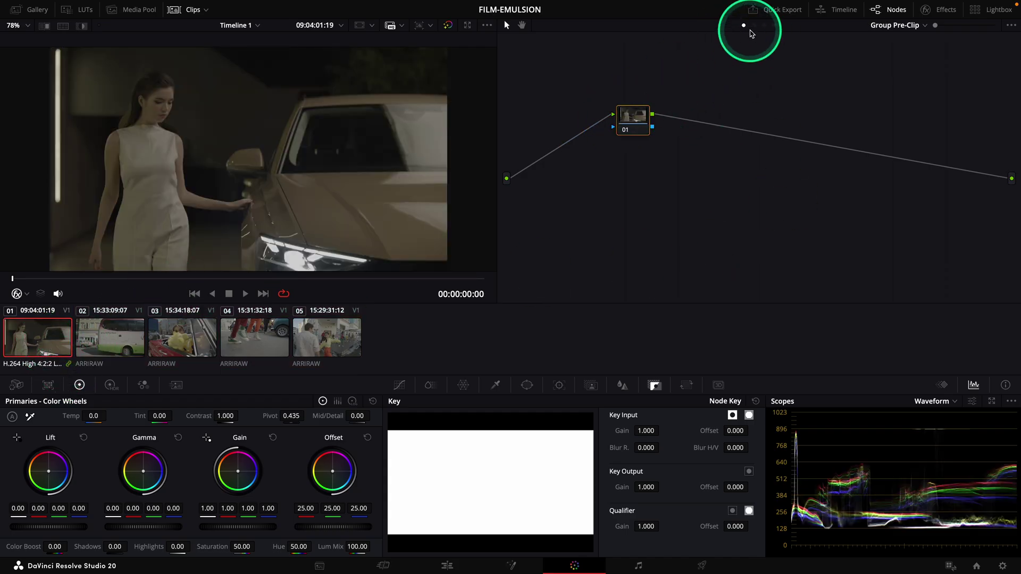
click(763, 26)
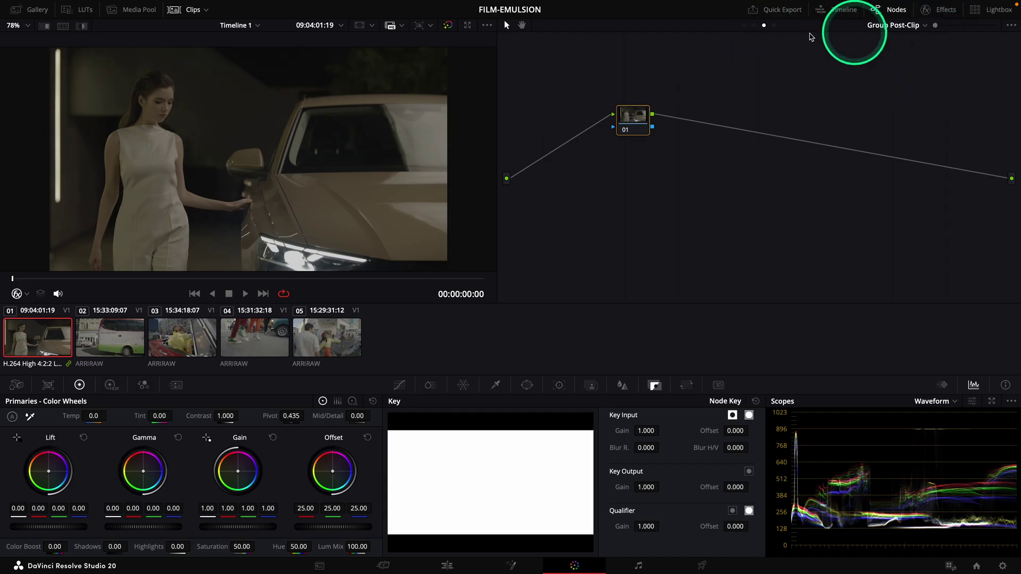
click(37, 9)
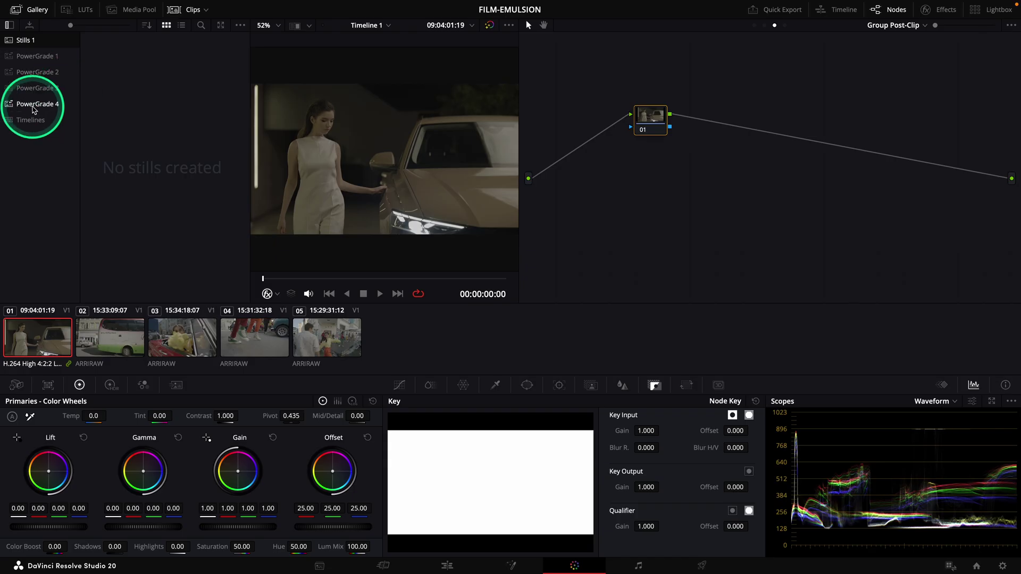
click(33, 108)
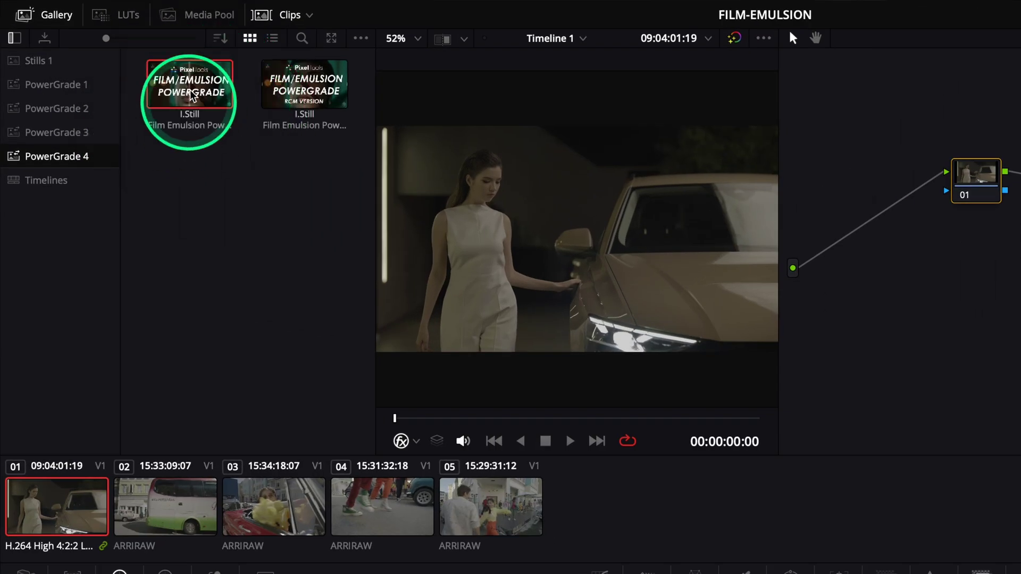
mouse_move(171, 97)
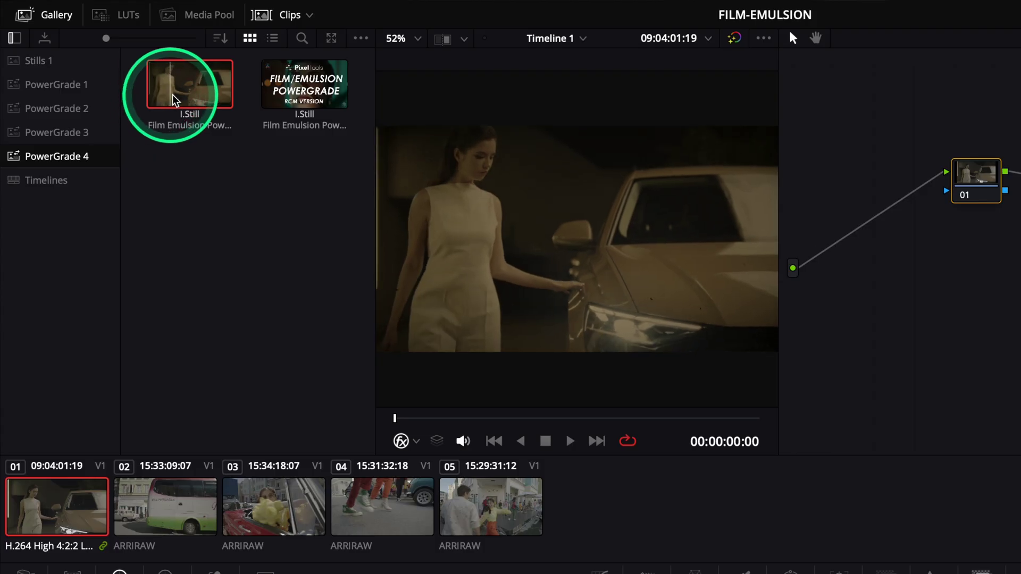
mouse_move(314, 98)
middle_click(191, 101)
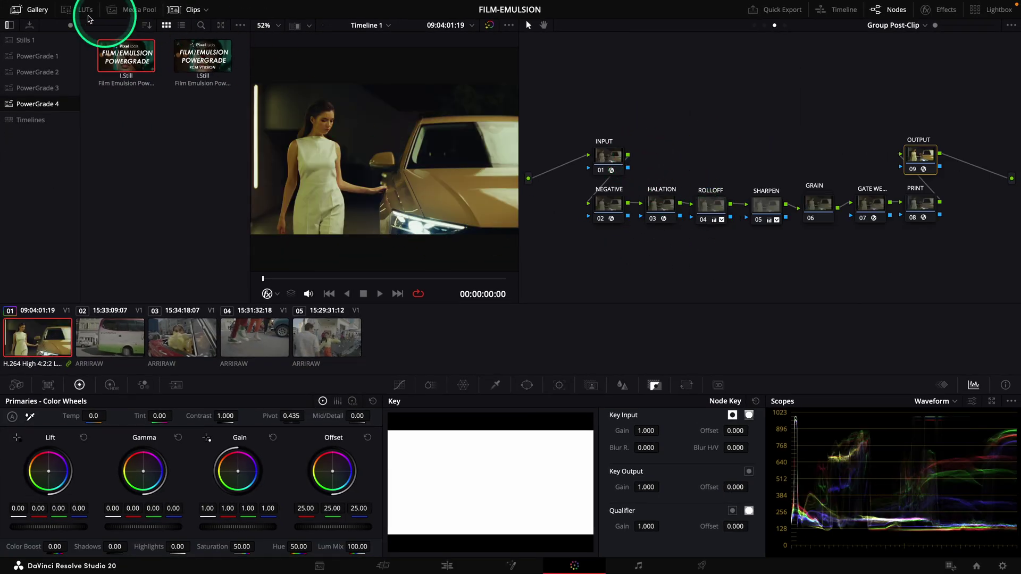
click(36, 9)
Set the INPUT node's Color Space Transform to input color space Sony S-Gamut3.Cine and input gamma Sony S-Log3.
click(591, 157)
click(946, 12)
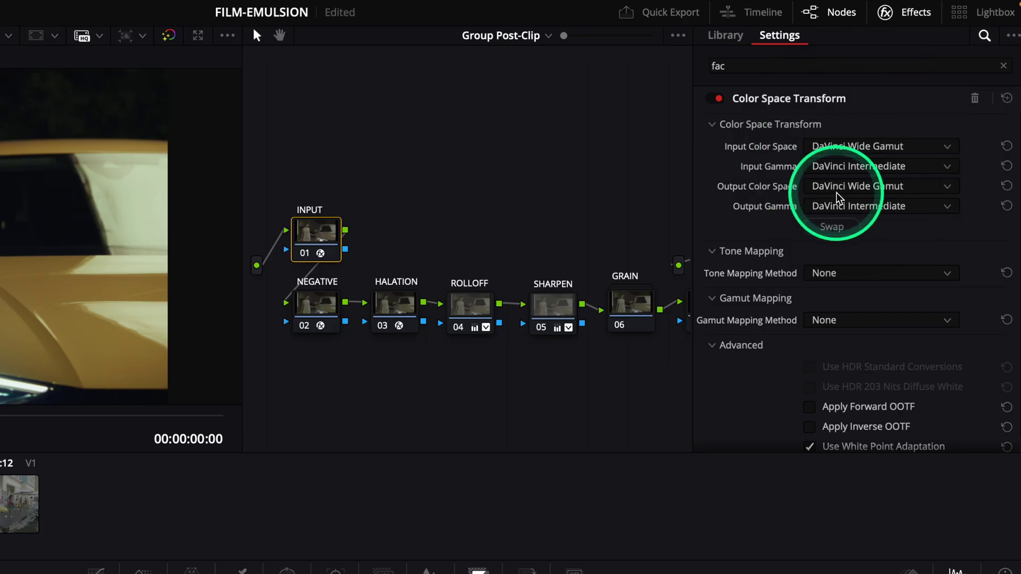
click(869, 150)
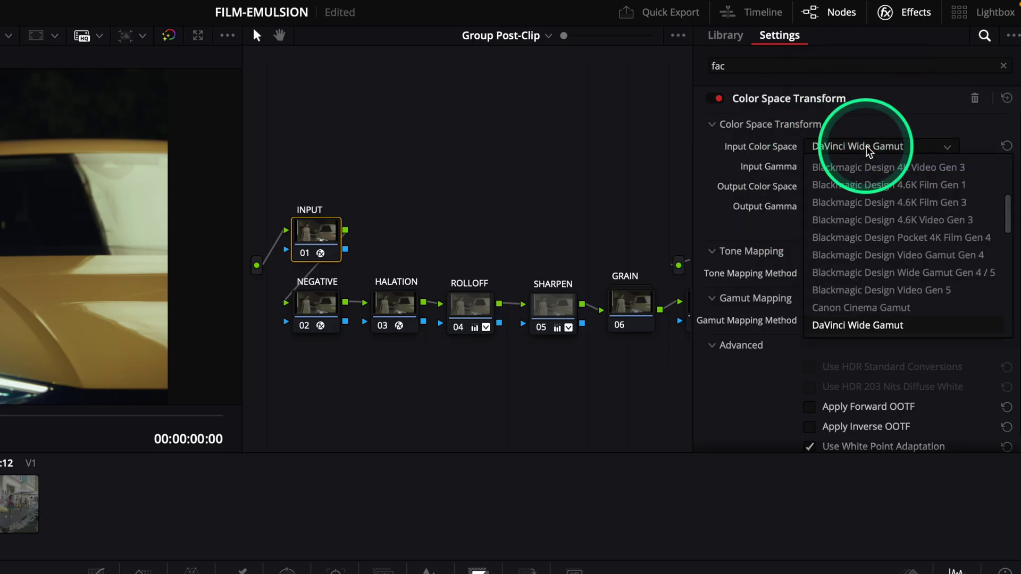
scroll(851, 239, down, 10)
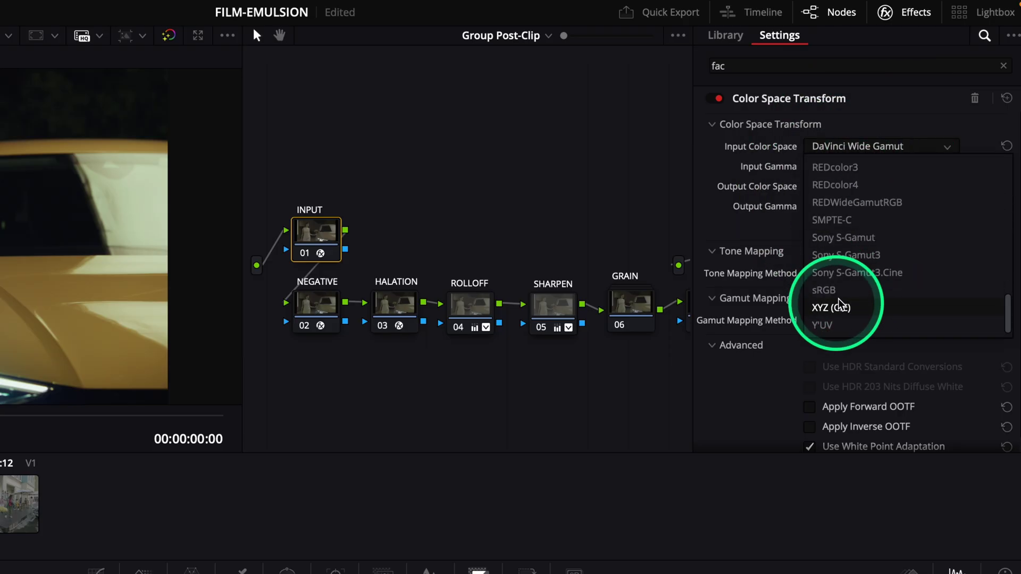
click(848, 272)
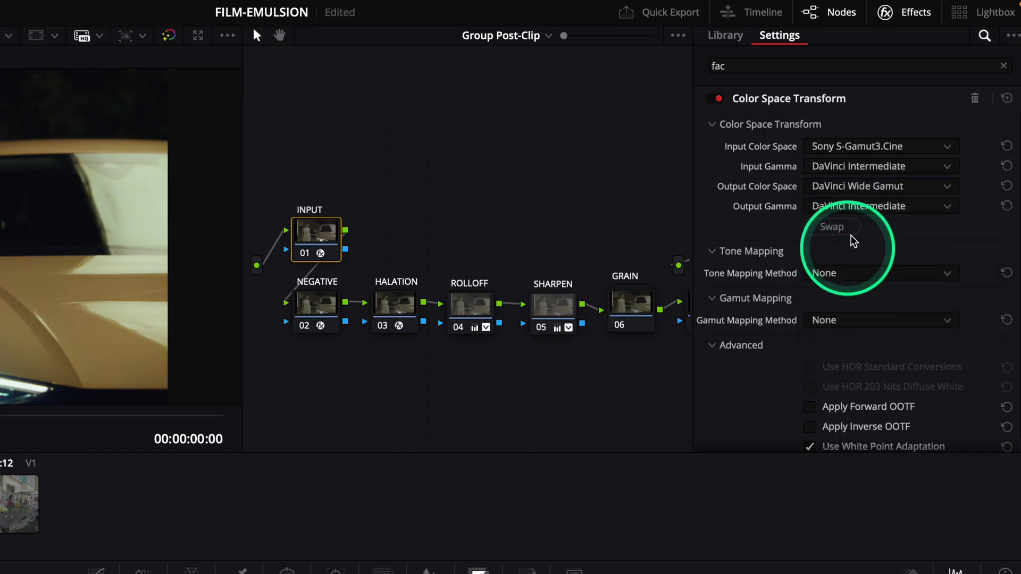
click(855, 166)
scroll(859, 223, down, 3)
click(853, 347)
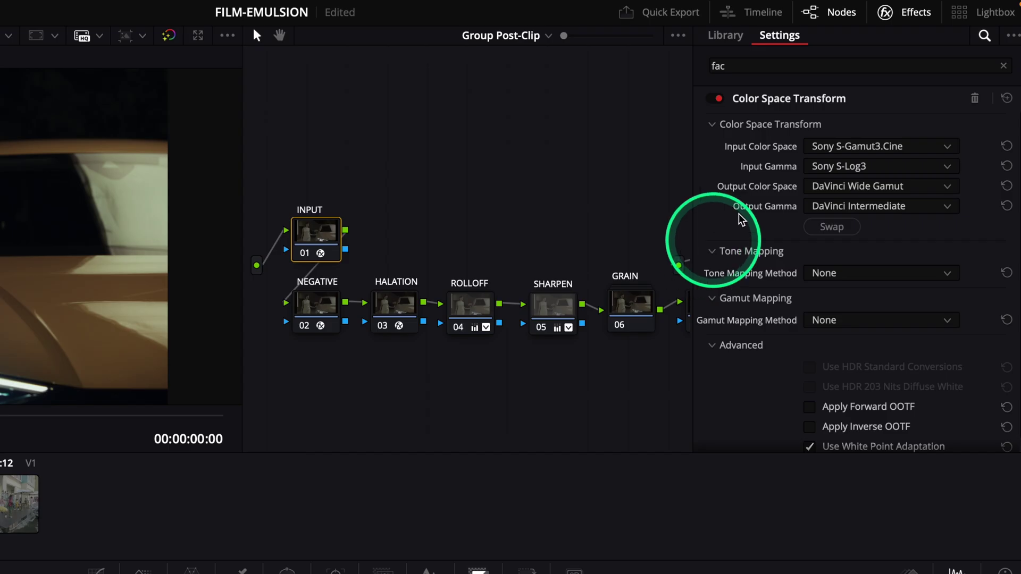
Copy the INPUT color space transform node into the Group Pre-Clip graph.
click(906, 13)
drag(399, 237, 394, 202)
click(614, 36)
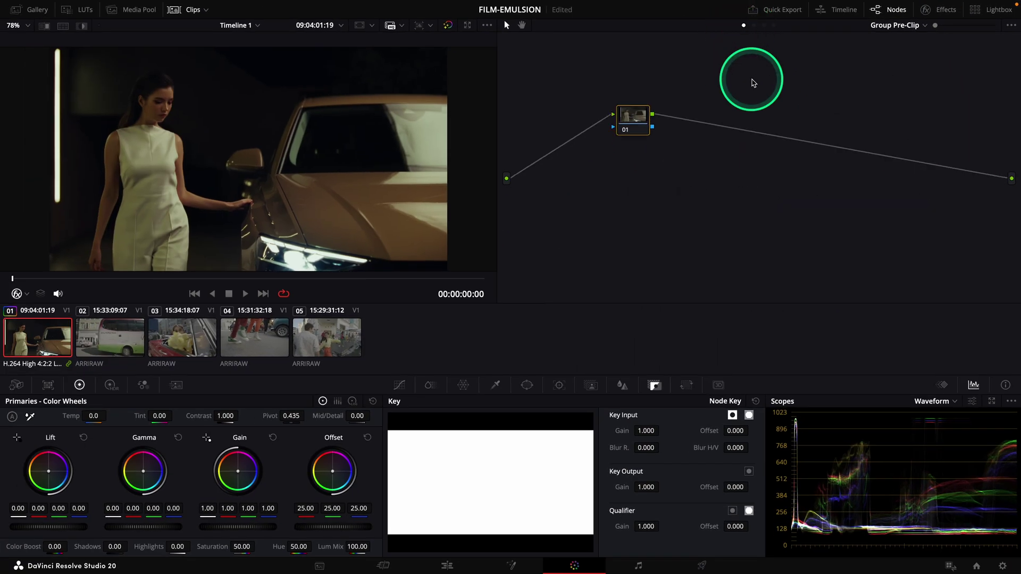
Delete the INPUT node from the Group Post-Clip graph and open the OUTPUT node's effect settings.
click(761, 25)
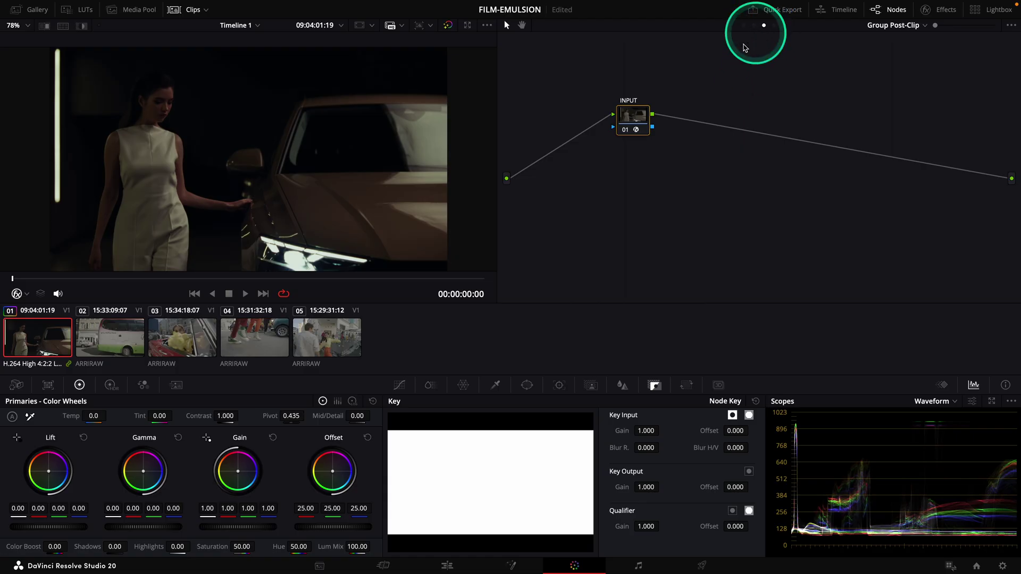
click(594, 142)
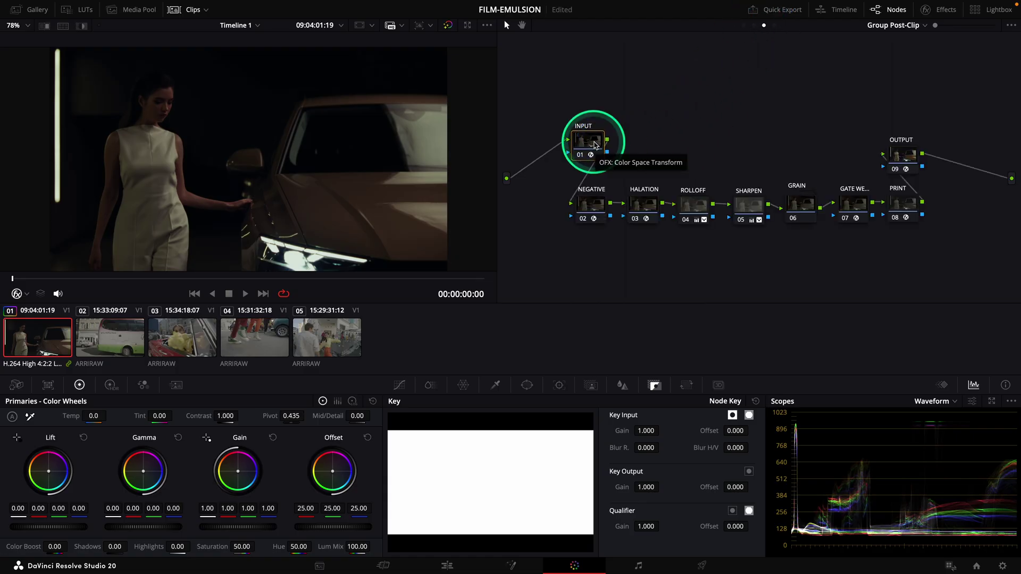
key(Delete)
drag(904, 154, 928, 148)
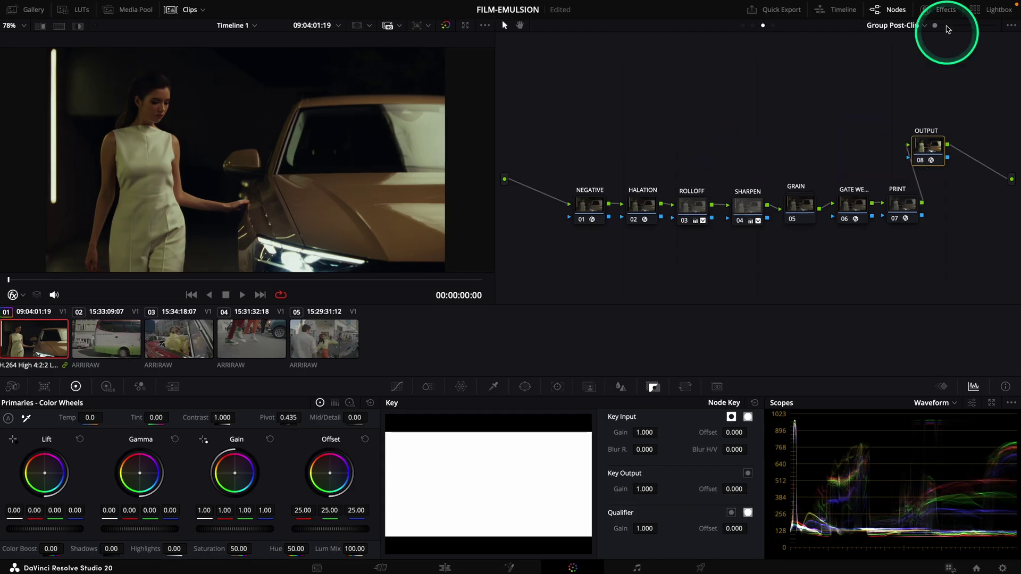
click(946, 11)
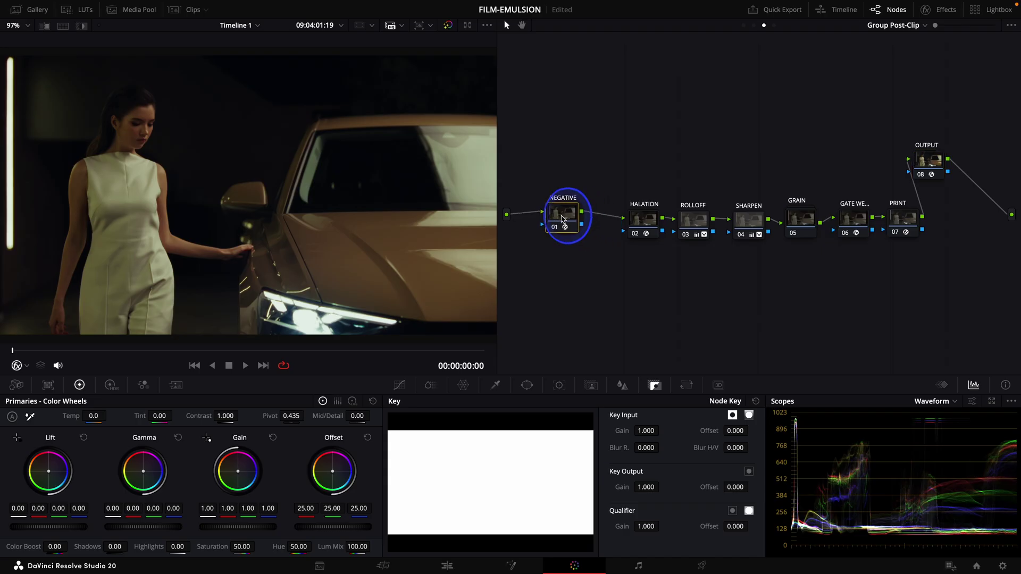
Set the NEGATIVE node's Negative Intensity to 100.
click(938, 10)
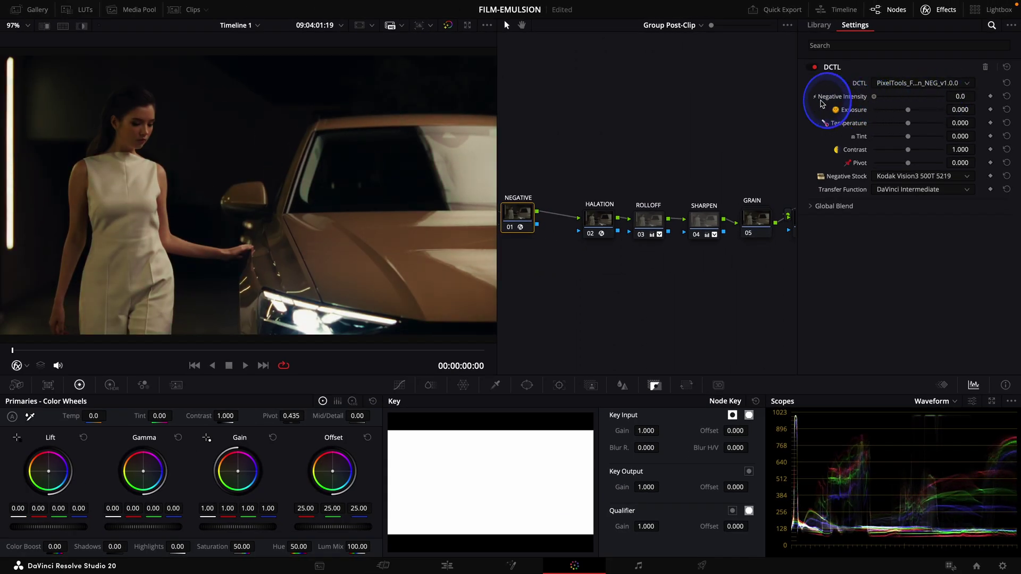
drag(874, 96, 920, 150)
double_click(880, 127)
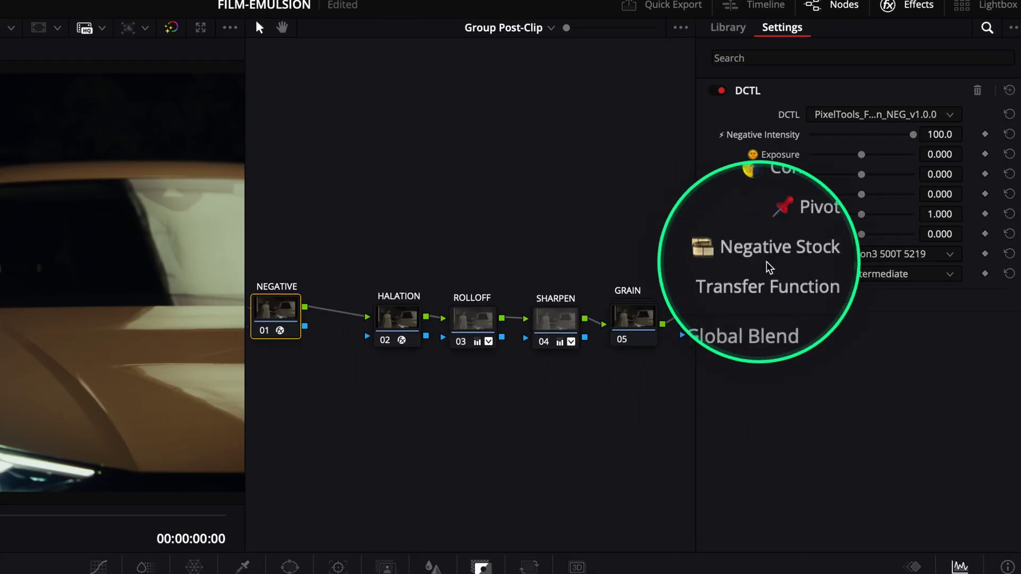
Try the negative stocks Kodak Vision3 250D 5207, Kodak Vision3 50D 5203 and Kodak Vision2 250D 5205.
click(859, 258)
click(864, 292)
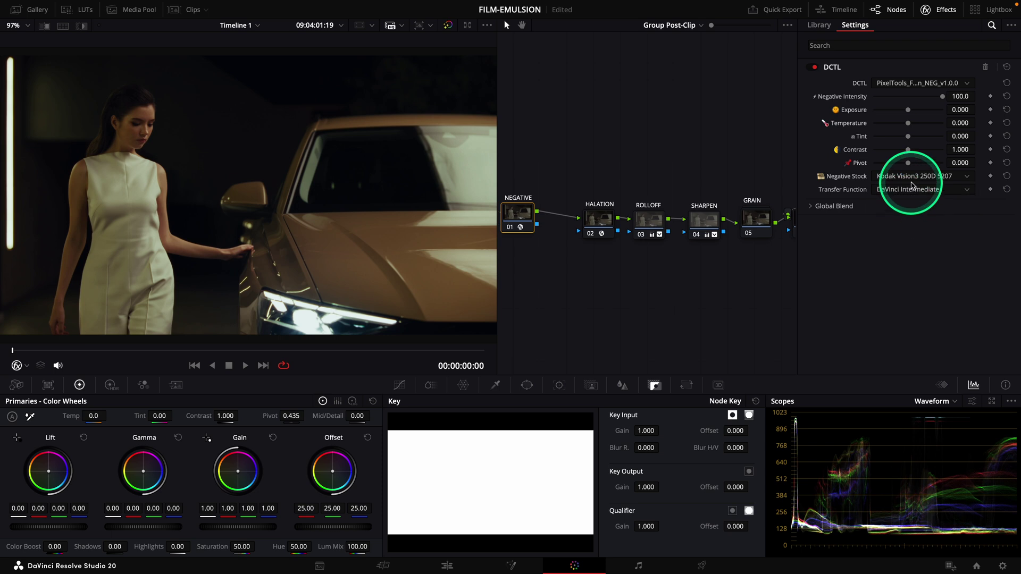
click(912, 184)
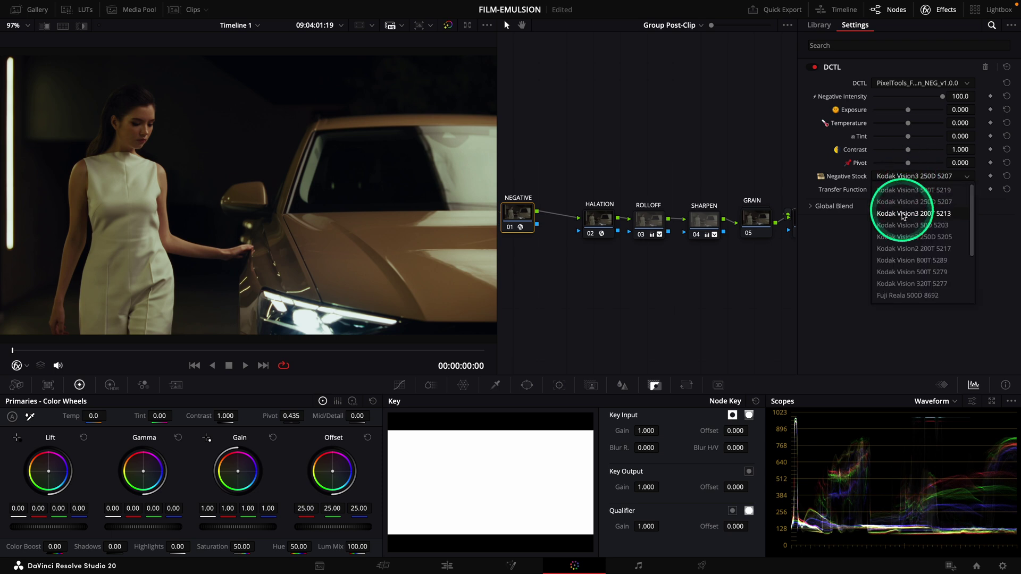
click(918, 181)
click(911, 225)
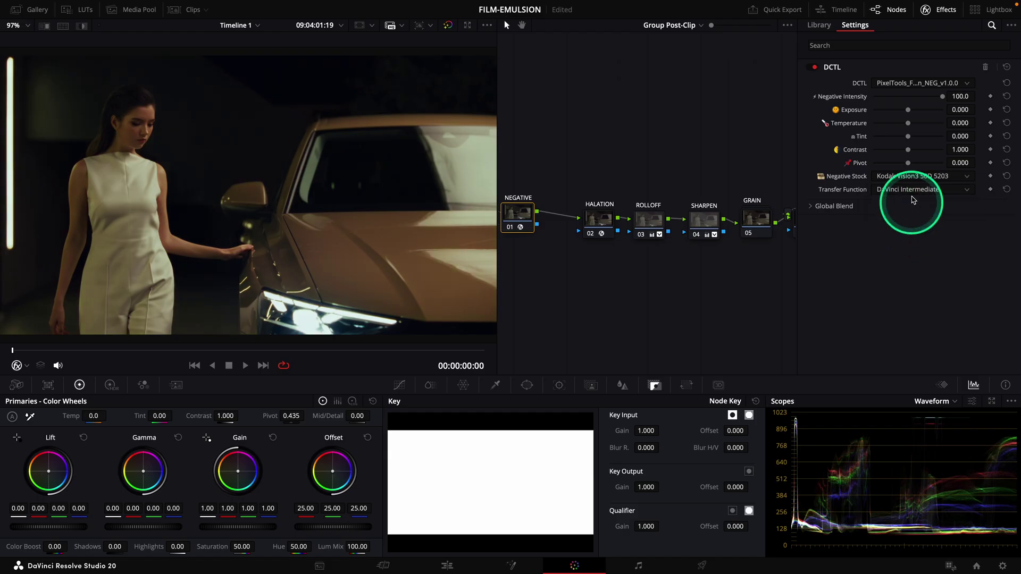
click(914, 182)
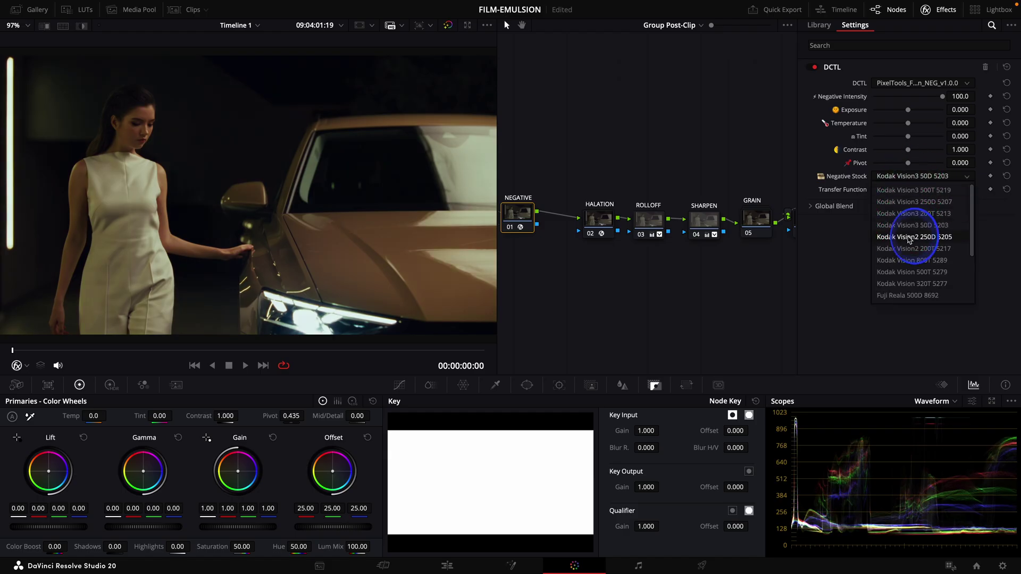
click(910, 237)
Set the NEGATIVE node's negative stock to Kodak AerocolorIV 2460.
click(924, 176)
click(907, 296)
click(925, 180)
click(899, 297)
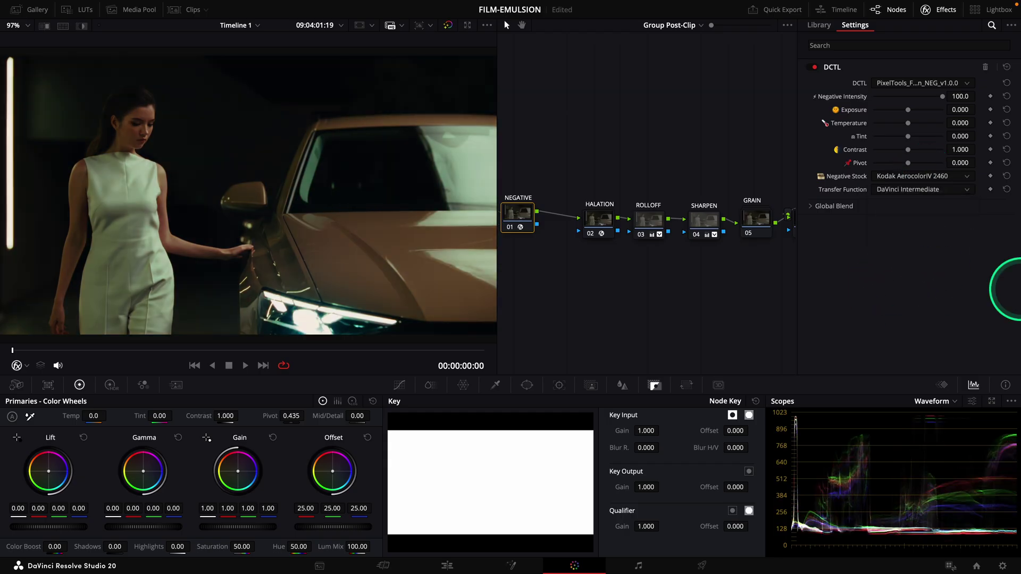
Lower the PRINT node's Print Intensity to 0 for comparison and raise it to 100.
click(719, 218)
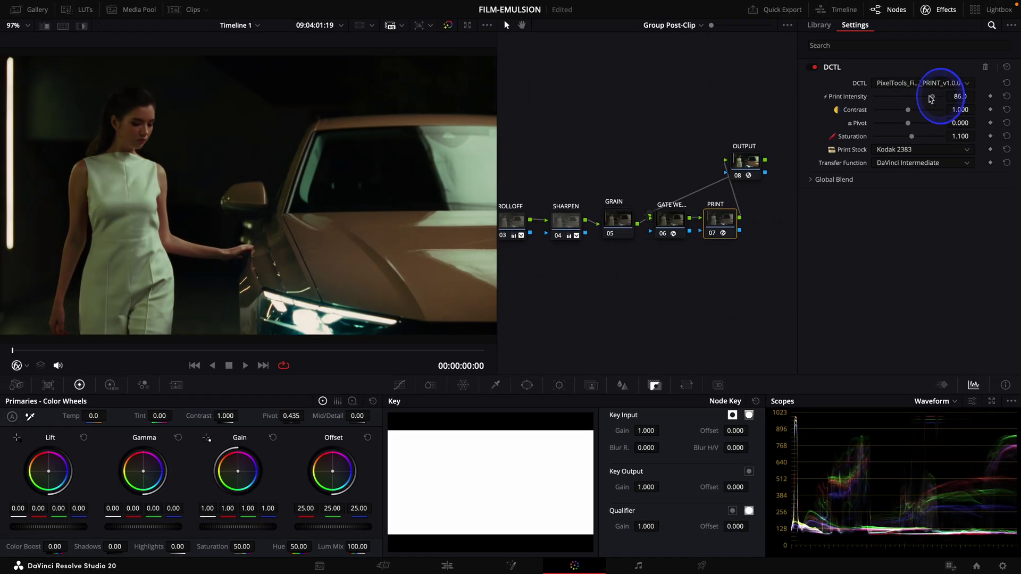
drag(910, 133, 732, 134)
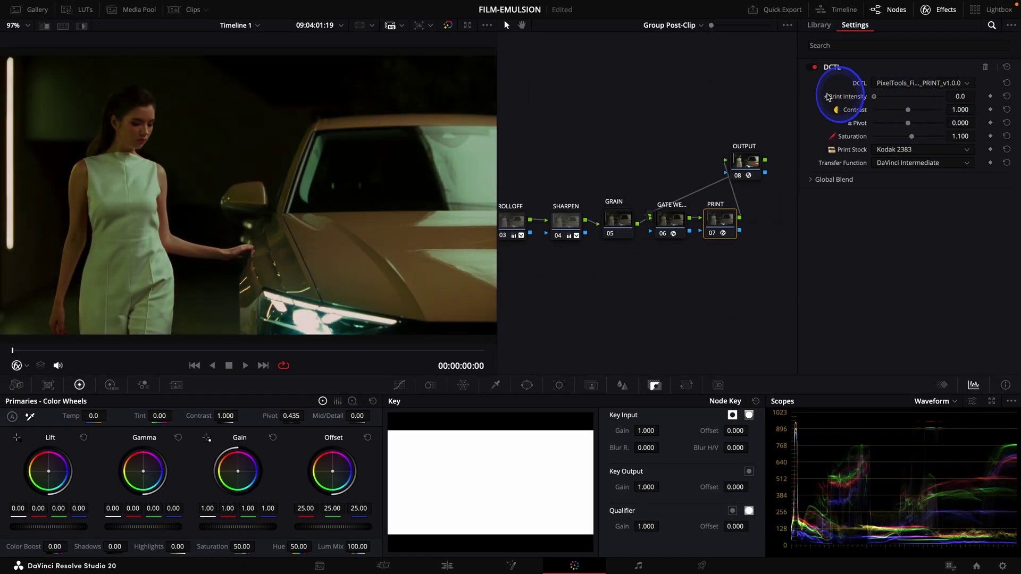
drag(813, 95, 957, 102)
Set the PRINT node's print stock to Kodak 2393.
drag(912, 136, 896, 143)
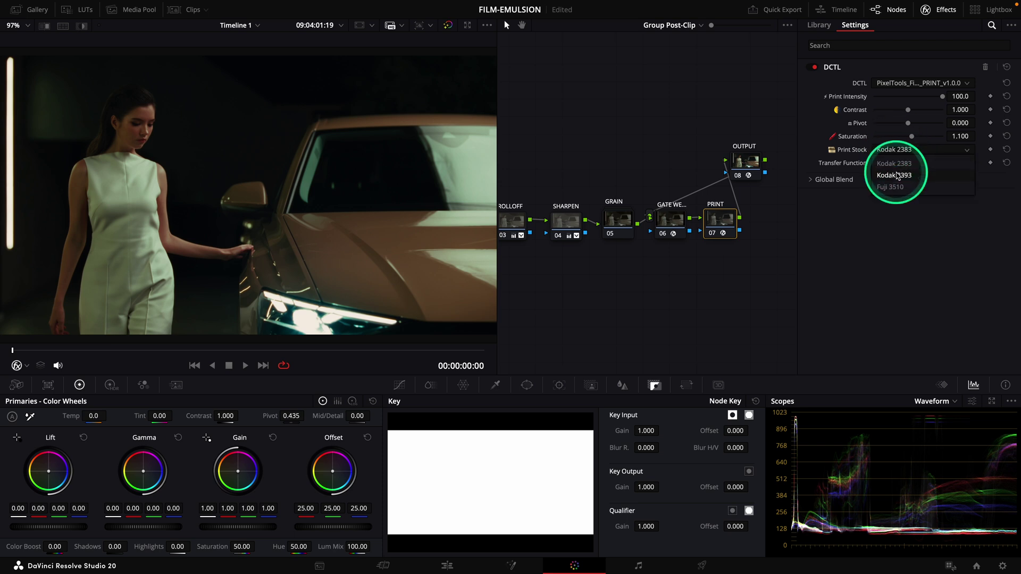
click(895, 175)
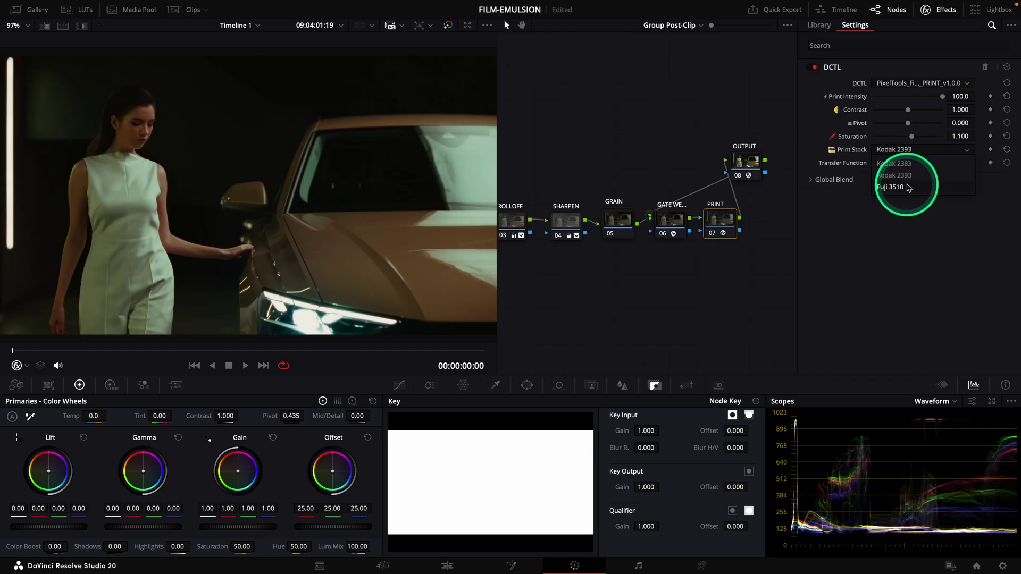
Set the PRINT node's print stock to Fuji 3510 and fine-tune the NEGATIVE node's Exposure.
click(908, 187)
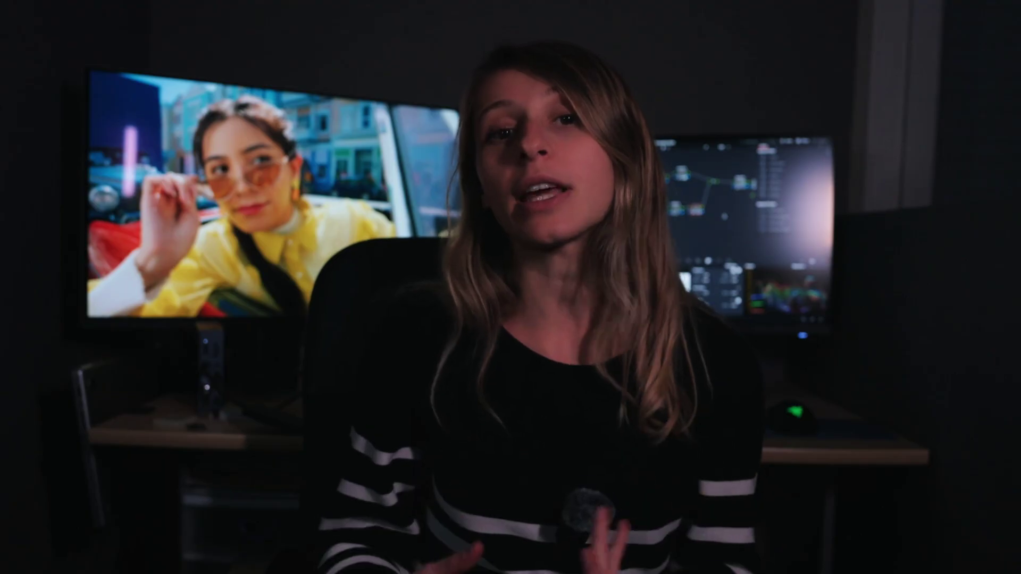
click(562, 246)
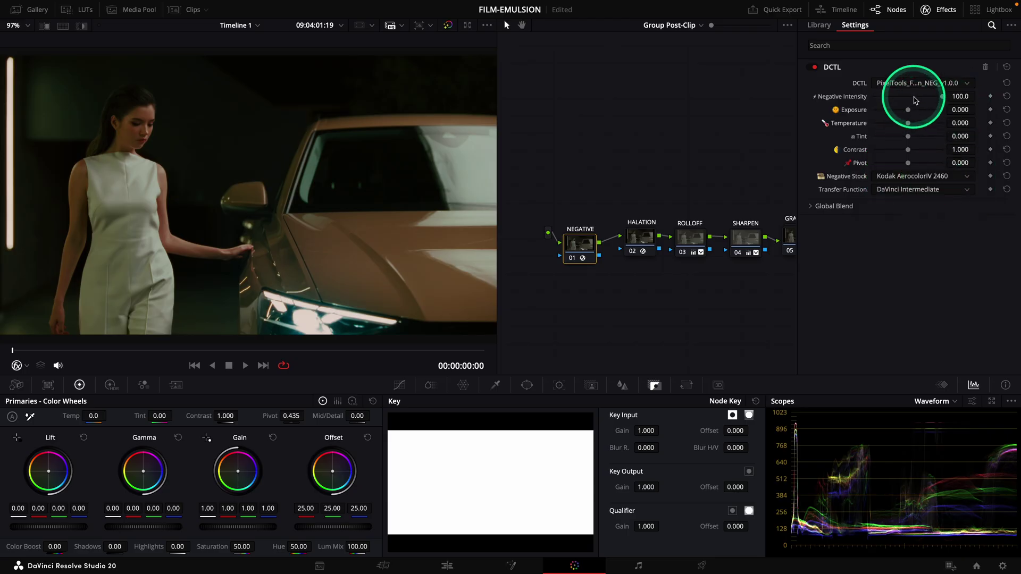
drag(908, 110, 910, 112)
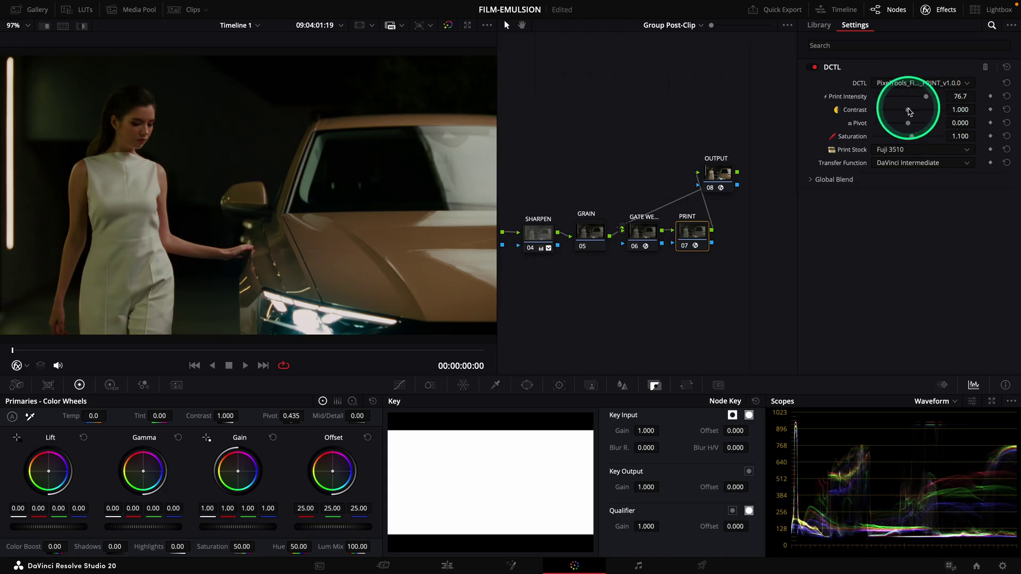
Adjust the PRINT node's Contrast to about 1.023, Pivot to about -2.256 and Saturation to about 1.240.
drag(910, 115, 902, 126)
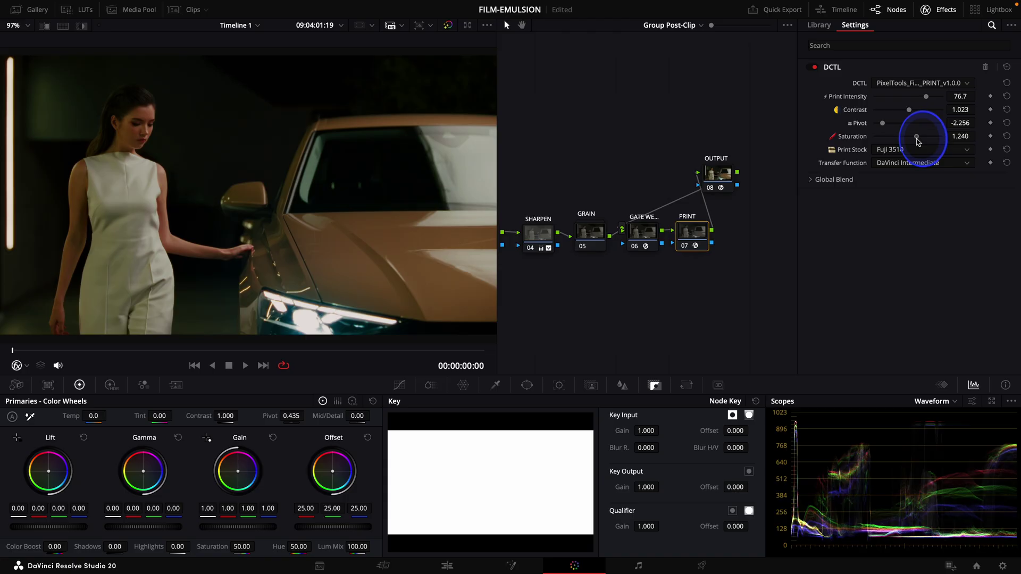
Show the HALATION node's effect settings and lower its Key Output Gain to 0.780.
click(271, 304)
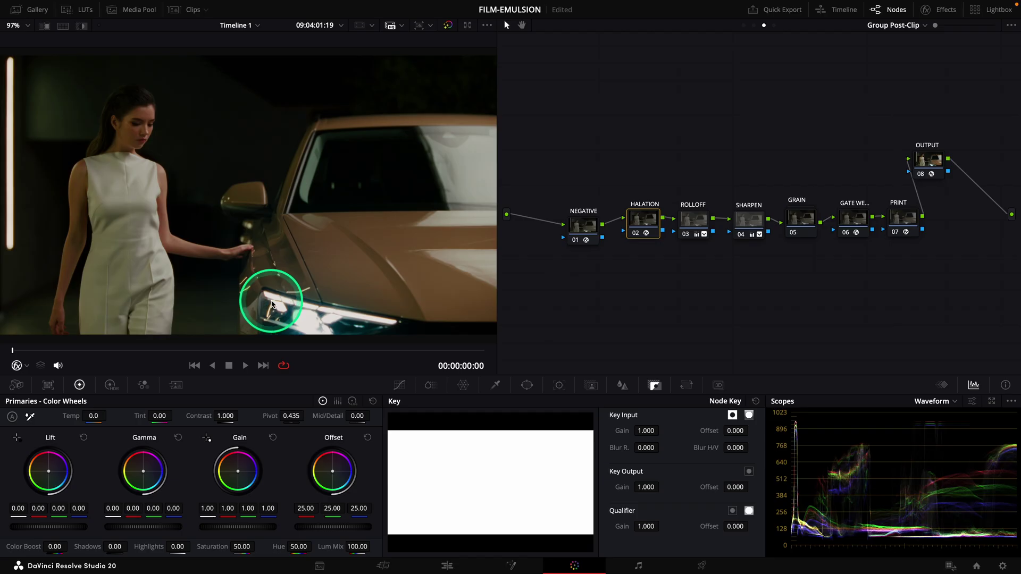
click(952, 26)
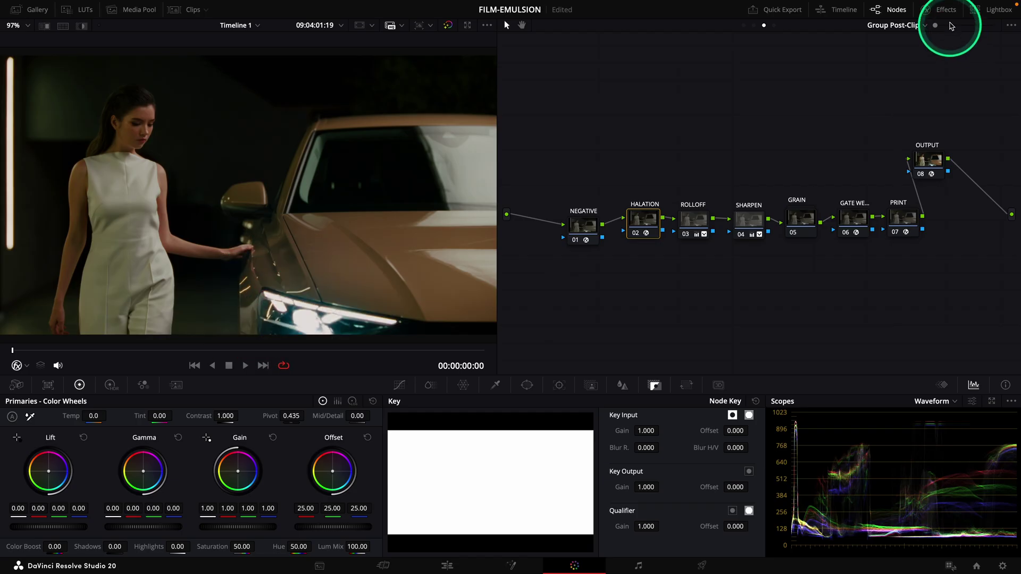
click(946, 10)
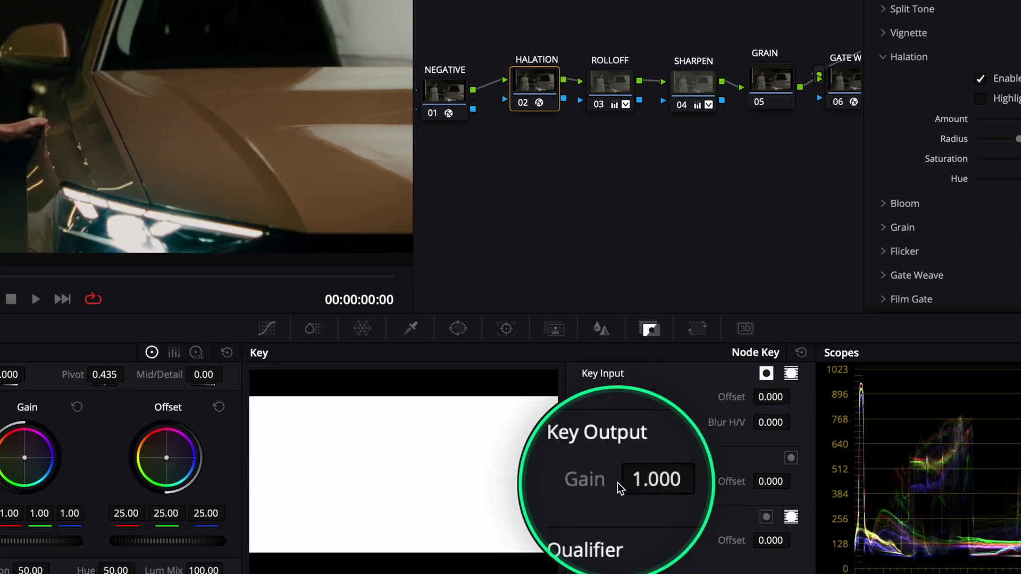
drag(636, 482, 477, 473)
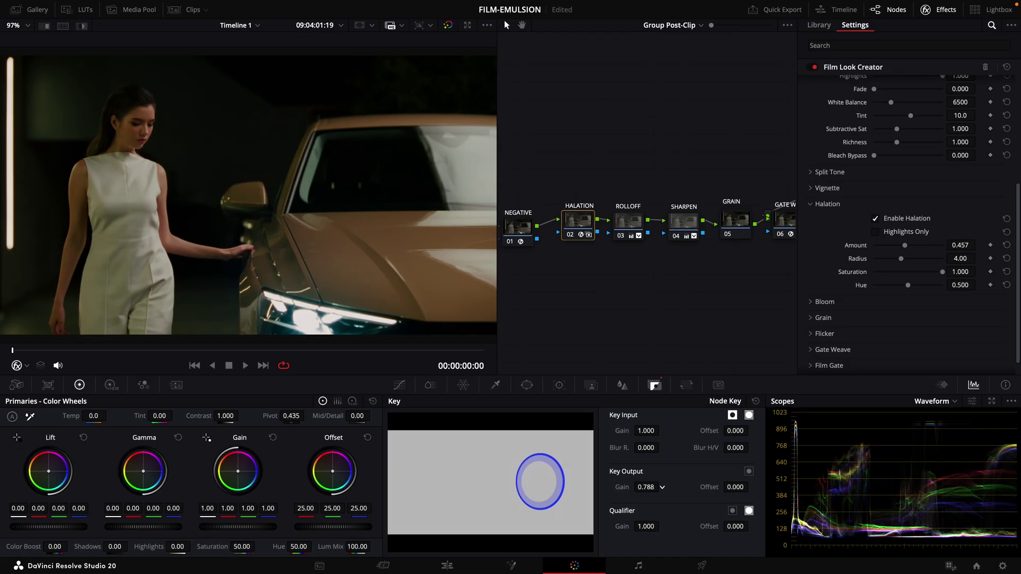
drag(540, 481, 645, 487)
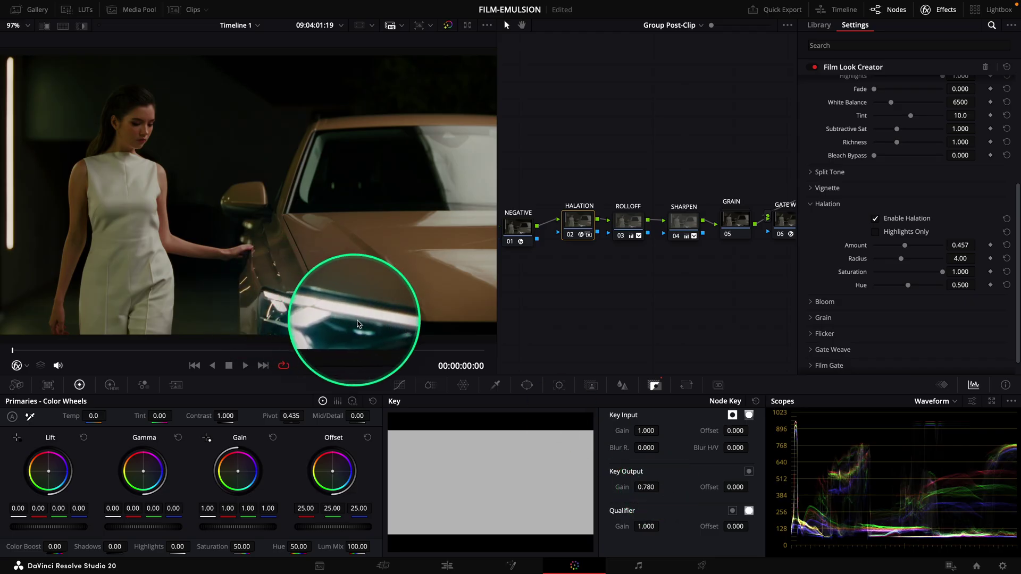
Examine the ROLLOFF node's full-screen image, custom curve and Key Output Gain.
click(610, 234)
key(ctrl+f)
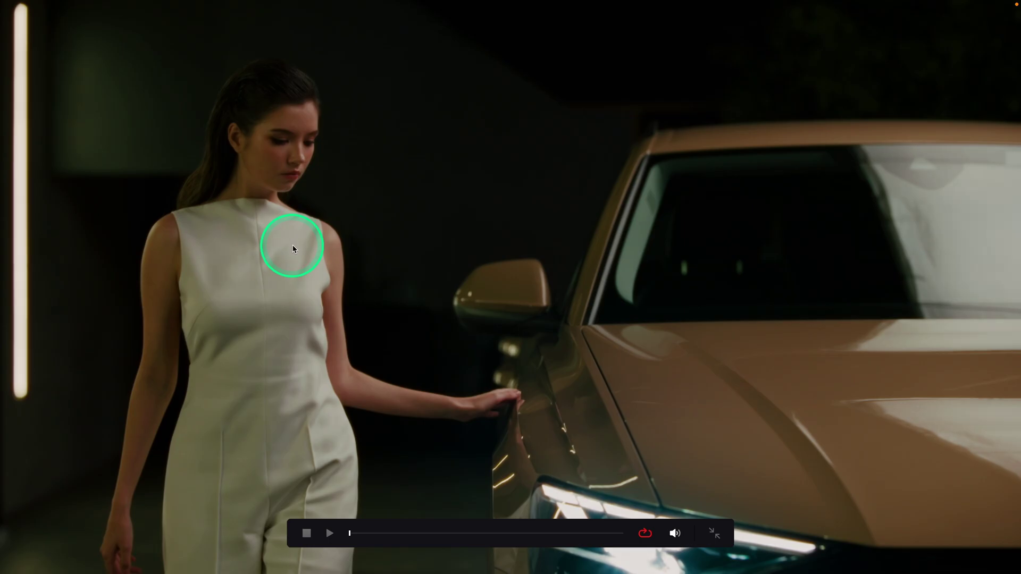
key(ctrl+f)
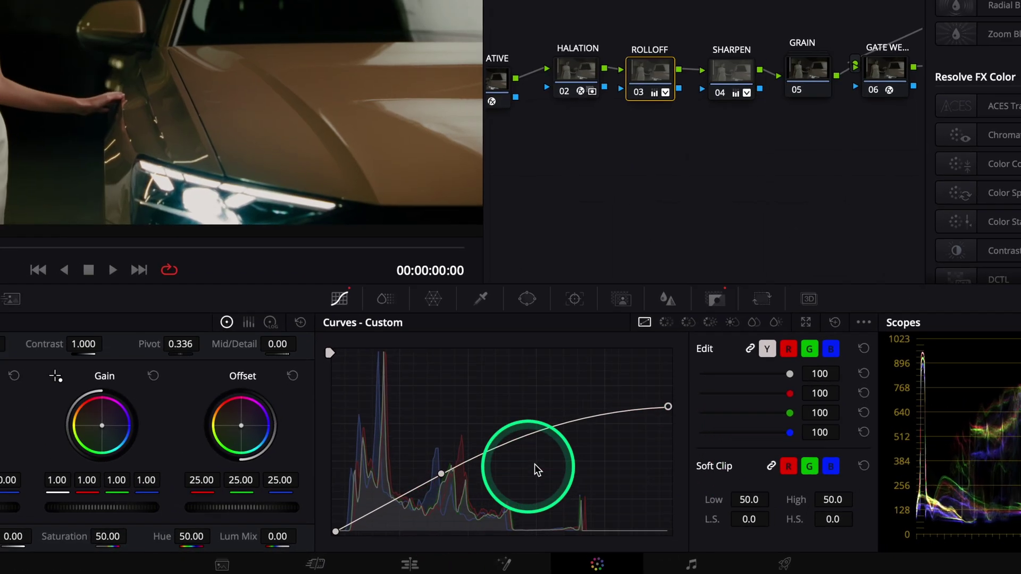
click(719, 294)
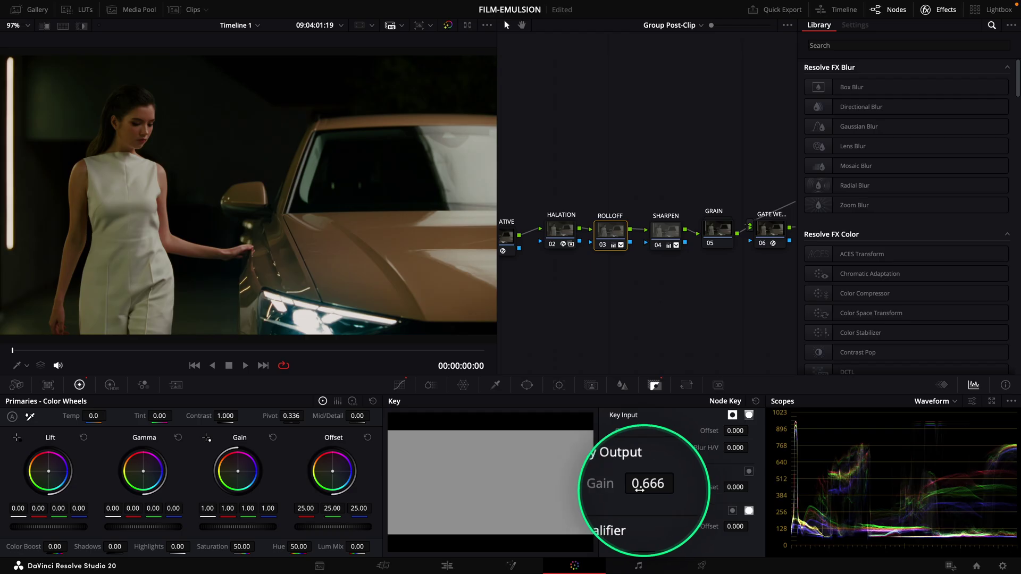
Review the SHARPEN node's Blur radius and Key Output Gain.
click(666, 232)
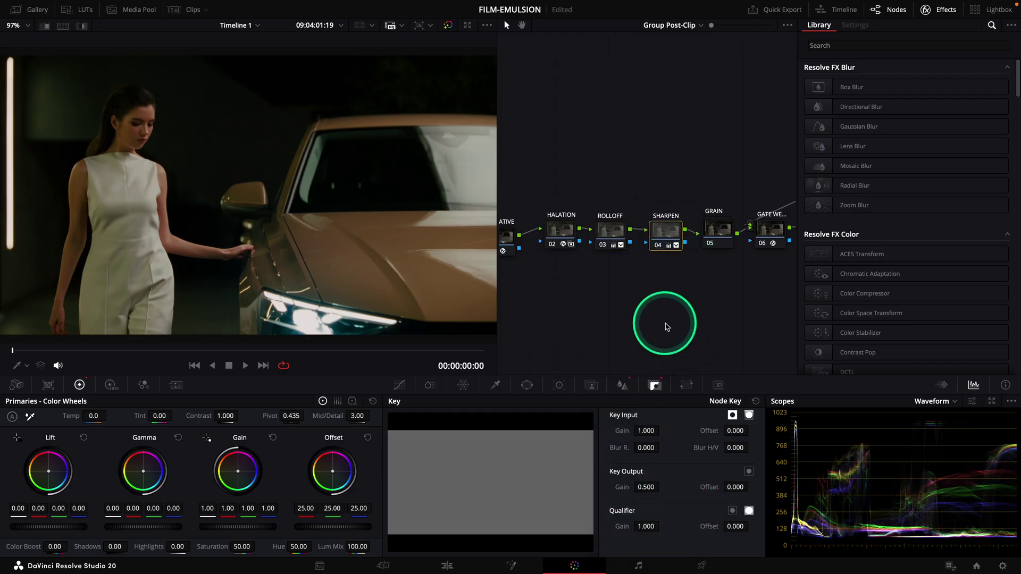
click(623, 385)
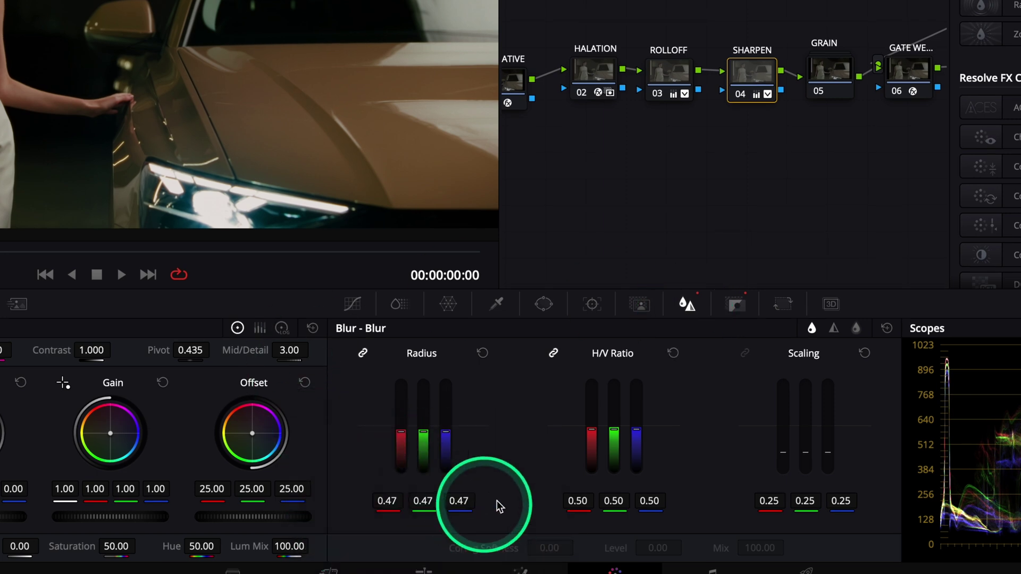
click(736, 304)
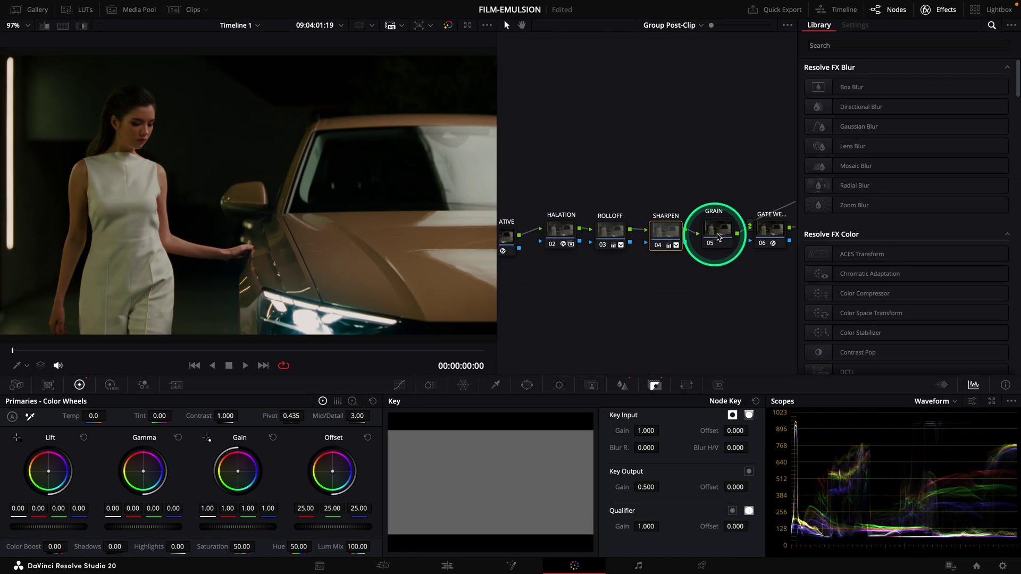
Place the GRAIN node below the node chain and open it to review its GRAIN HD and GRAIN 4K nodes.
drag(830, 67, 813, 97)
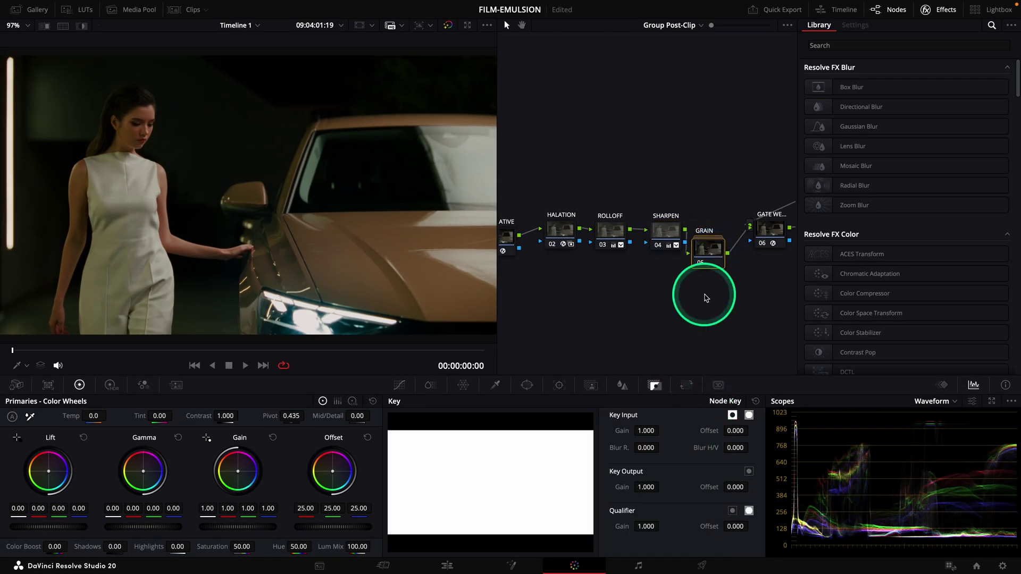
drag(708, 257, 672, 288)
double_click(673, 277)
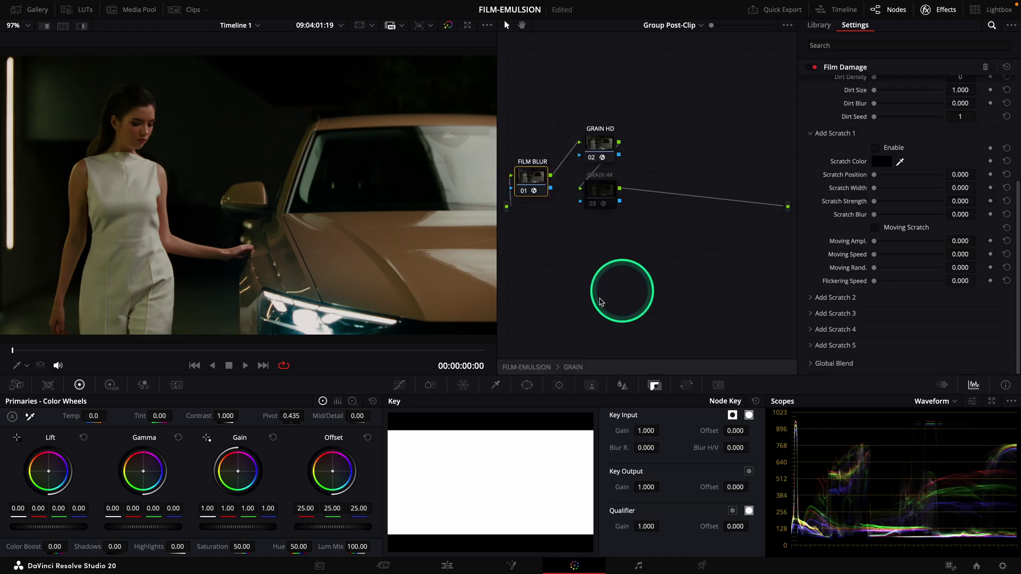
click(643, 174)
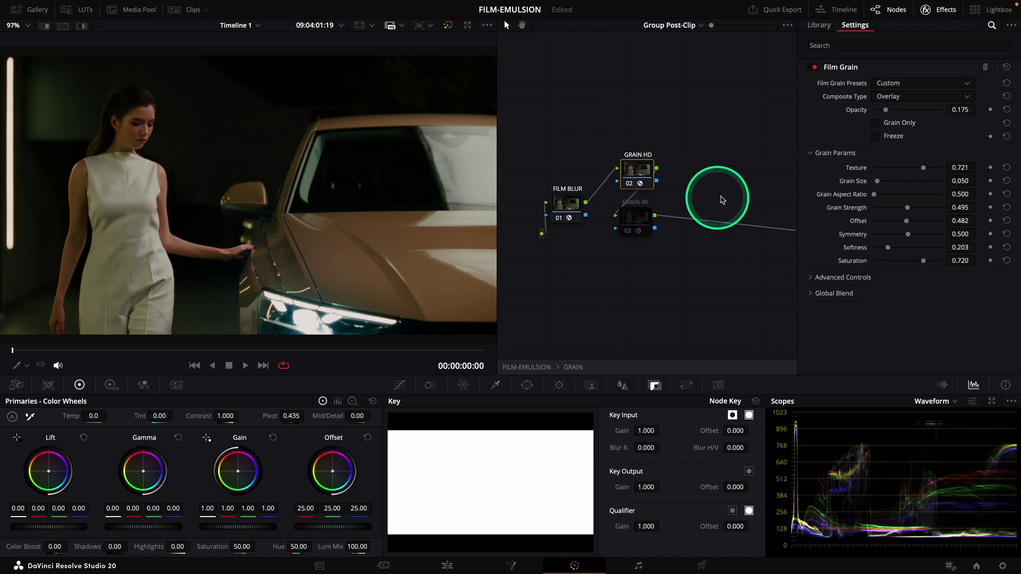
click(634, 225)
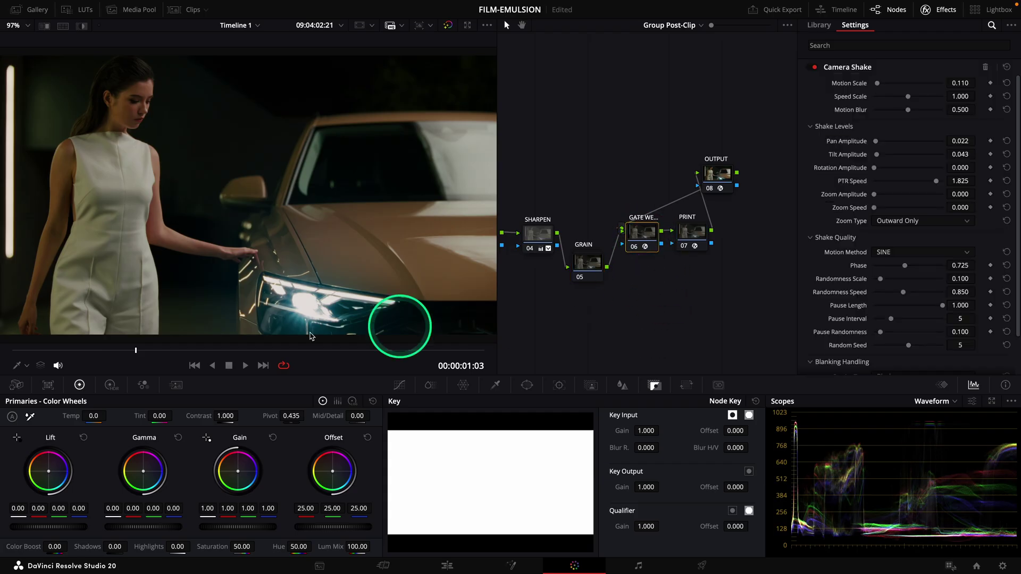
Return to the clip's first frame and view the image with gate weave full screen.
drag(152, 345, 13, 350)
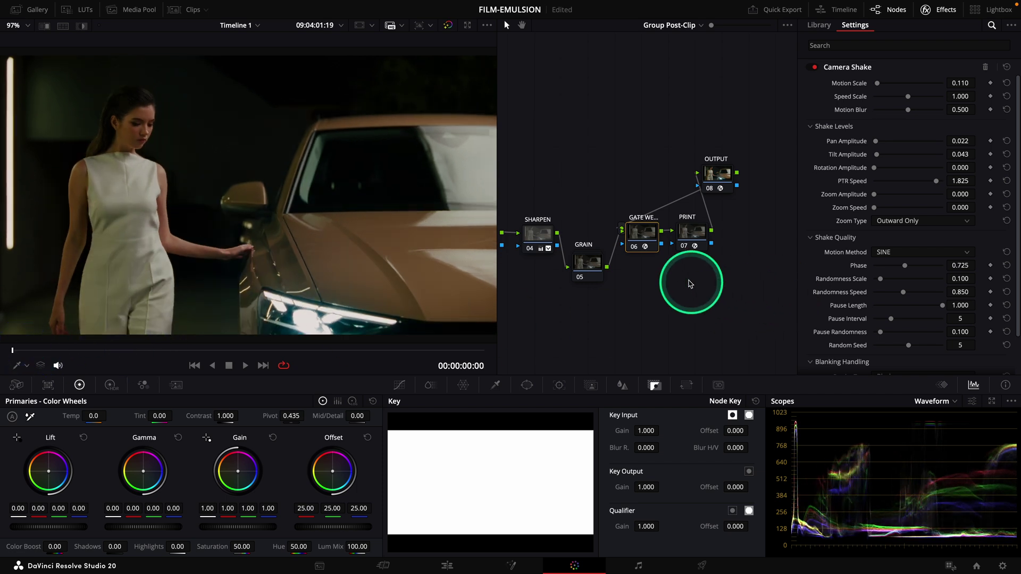
key(ctrl+f)
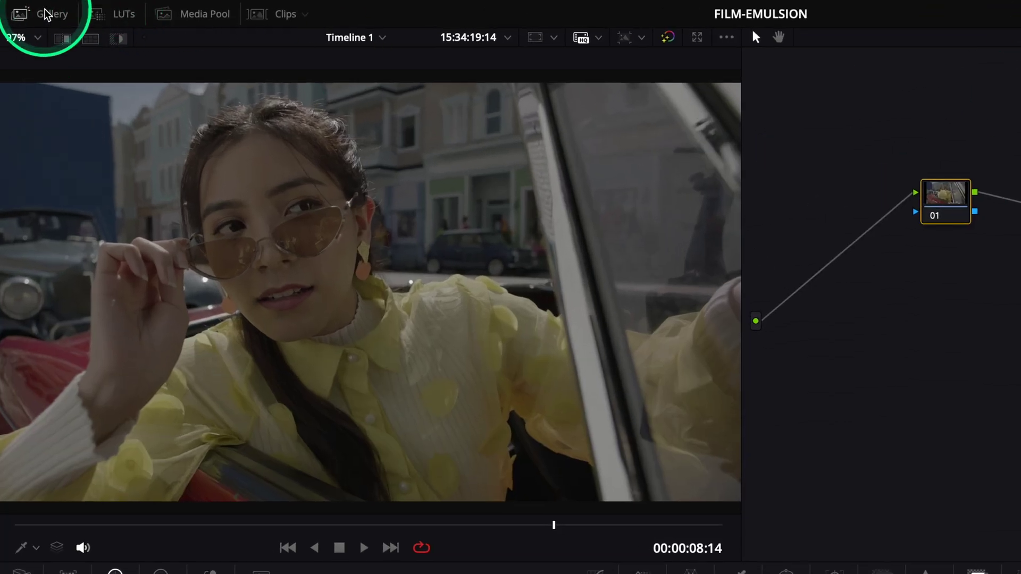
Apply the RCM version of the Film/Emulsion PowerGrade from the PowerGrade 4 album to the convertible clip's Group Post-Clip.
click(47, 15)
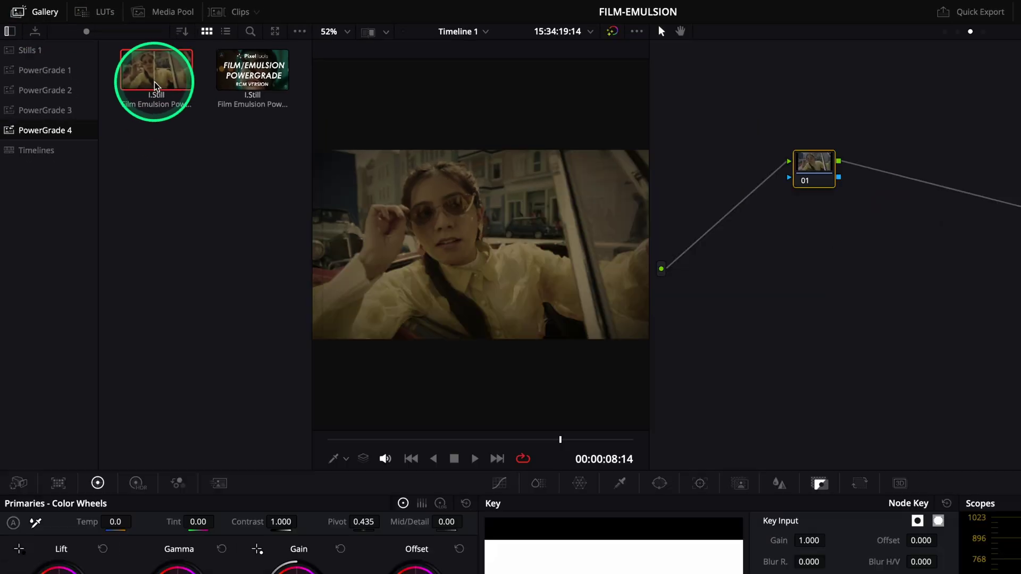
double_click(156, 85)
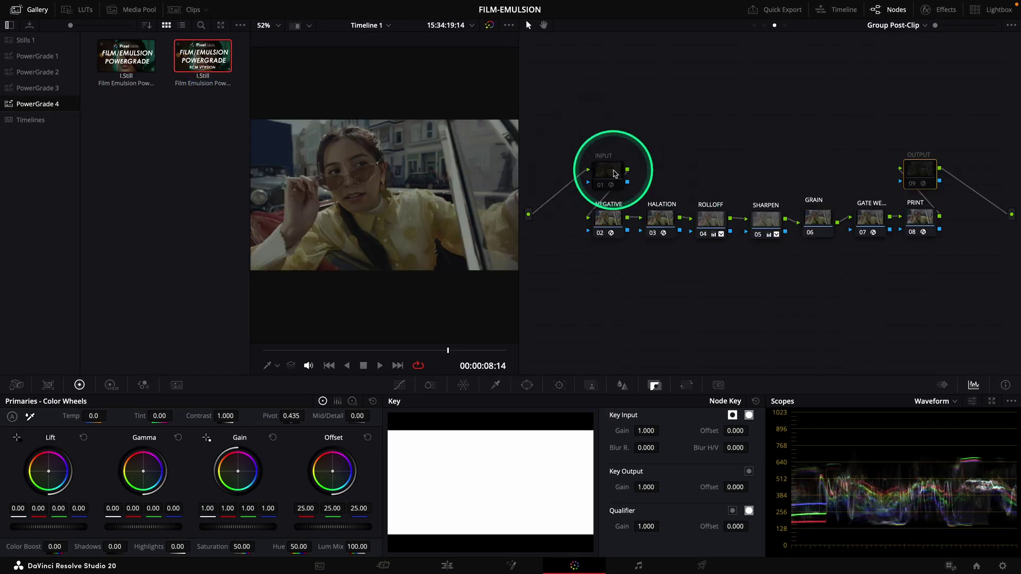
Review the Color Space Transform settings on the disabled INPUT and OUTPUT nodes.
click(614, 174)
click(944, 10)
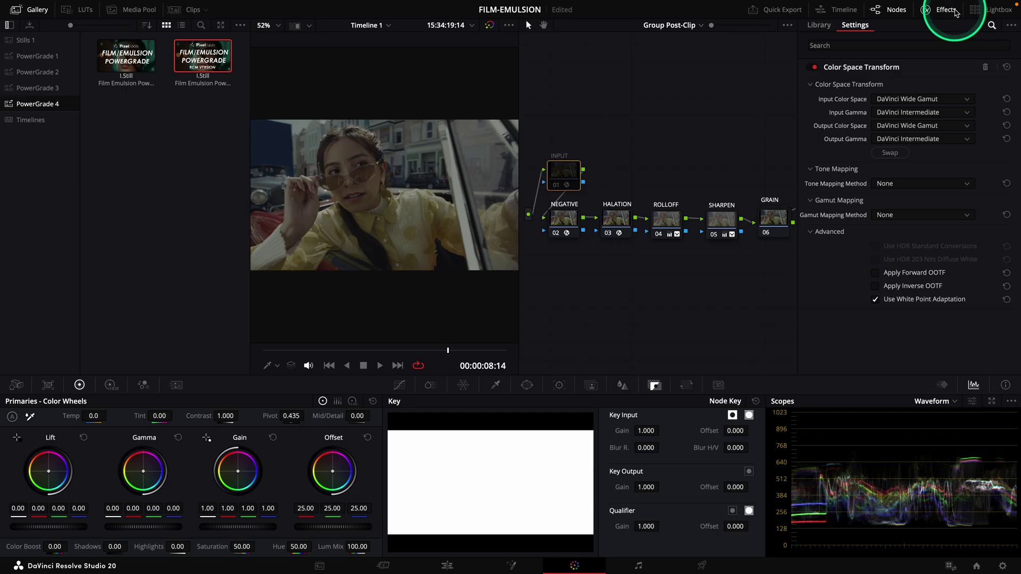
click(943, 10)
click(924, 154)
click(943, 9)
click(944, 9)
Enable the INPUT and OUTPUT nodes and shift the INPUT node up and to the left in the graph.
drag(630, 185, 583, 162)
click(921, 173)
click(937, 9)
Set the INPUT node's Input Color Space to ARRI Wide Gamut 3 and Input Gamma to ARRI LogC3.
click(932, 98)
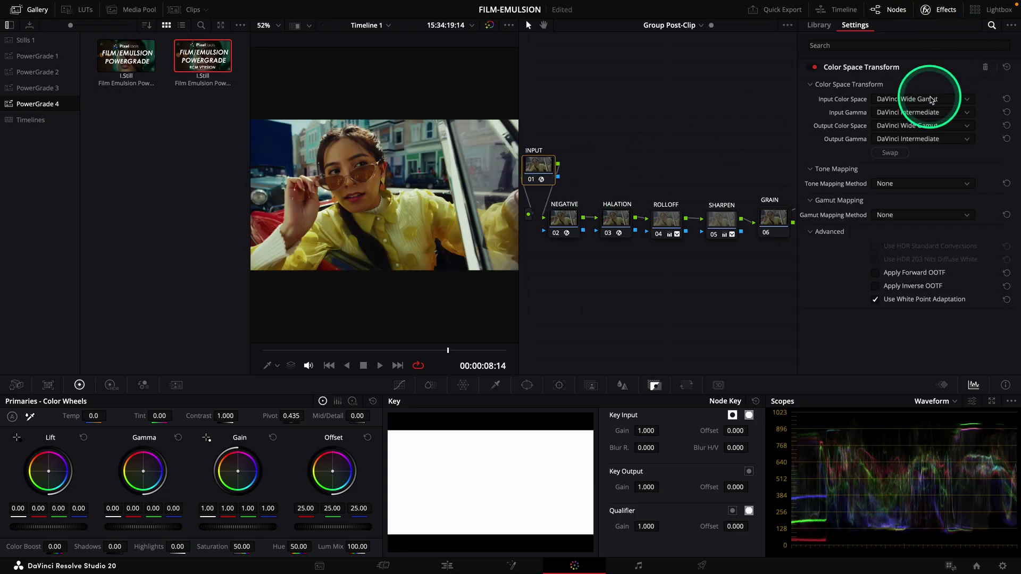
scroll(931, 99, up, 5)
click(903, 137)
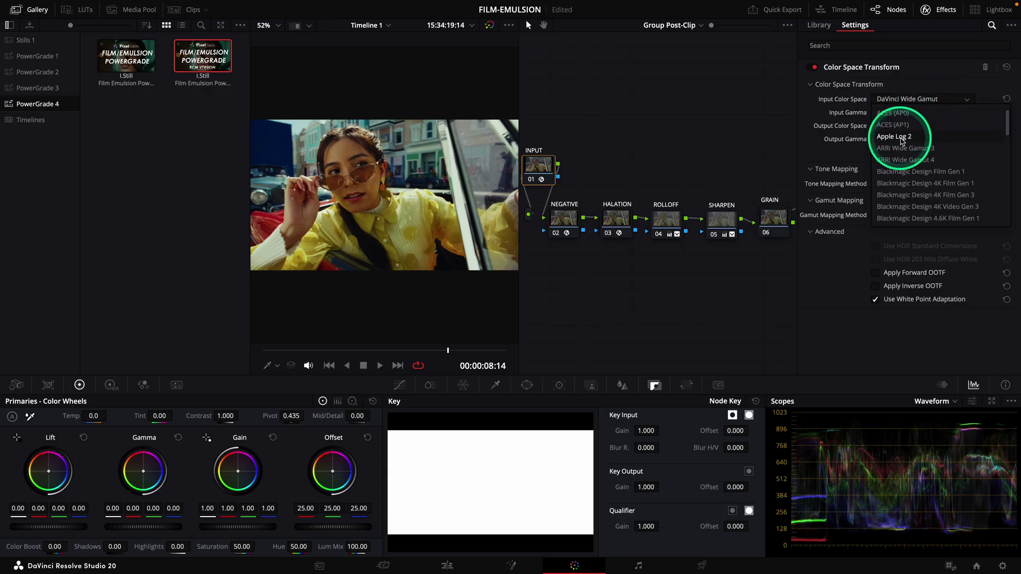
click(914, 112)
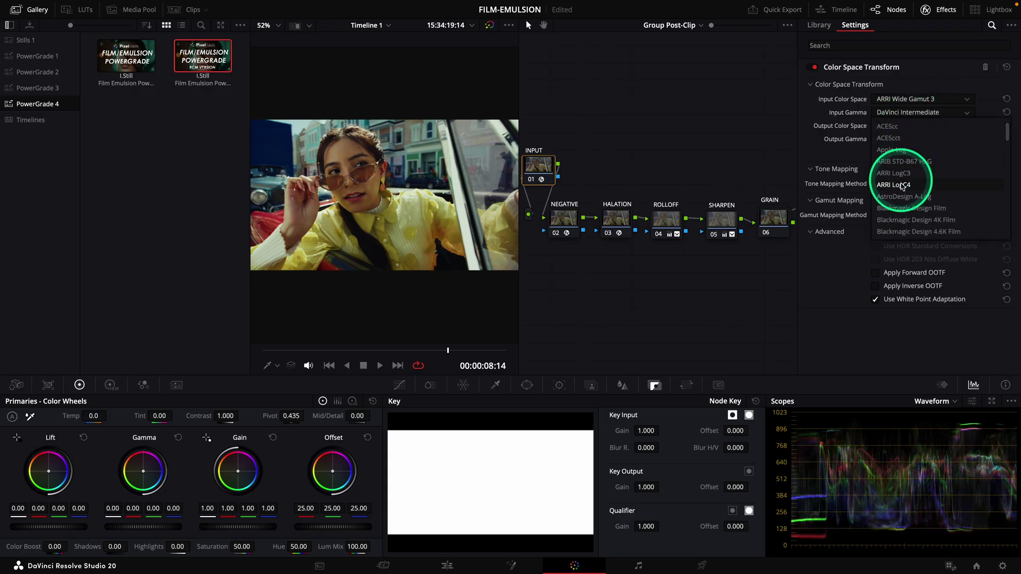
click(904, 174)
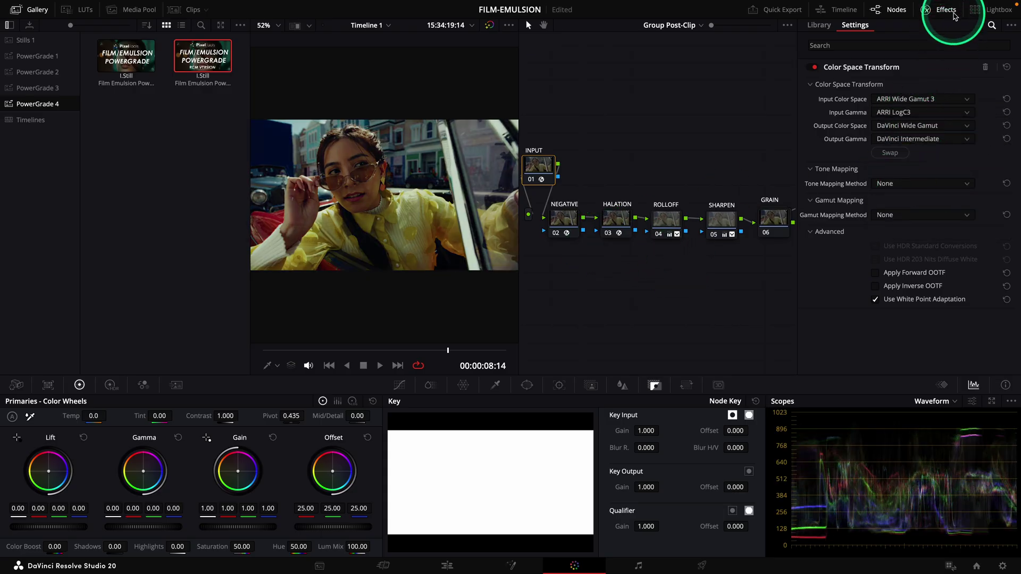
Transfer the INPUT node to the Group Pre-Clip graph and delete it from the Group Post-Clip graph.
click(942, 11)
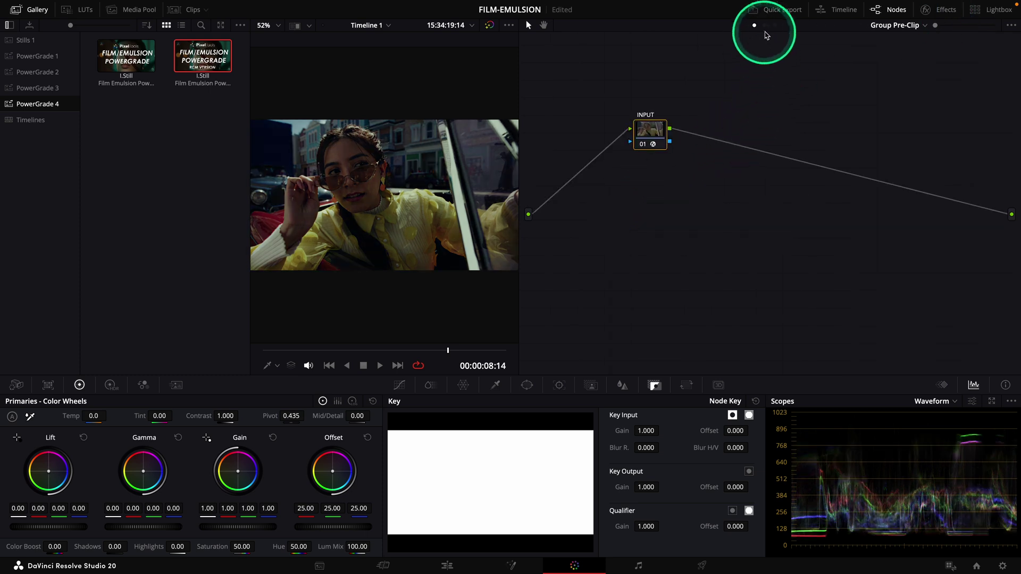
click(774, 25)
key(Delete)
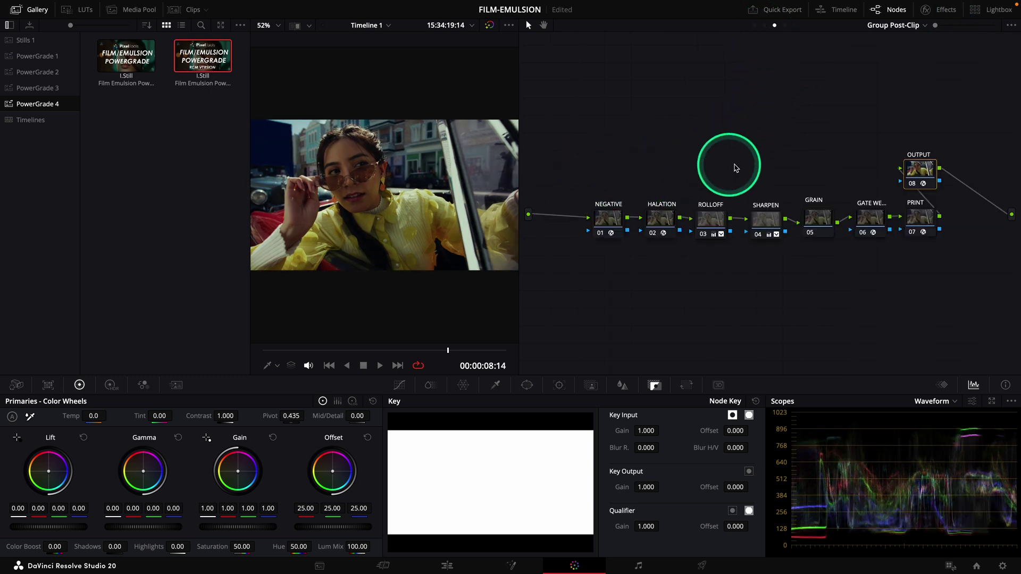
Replace the OUTPUT node's Color Space Transform with a DCTL effect using JP_2499_DRT.
drag(885, 168, 884, 149)
click(942, 11)
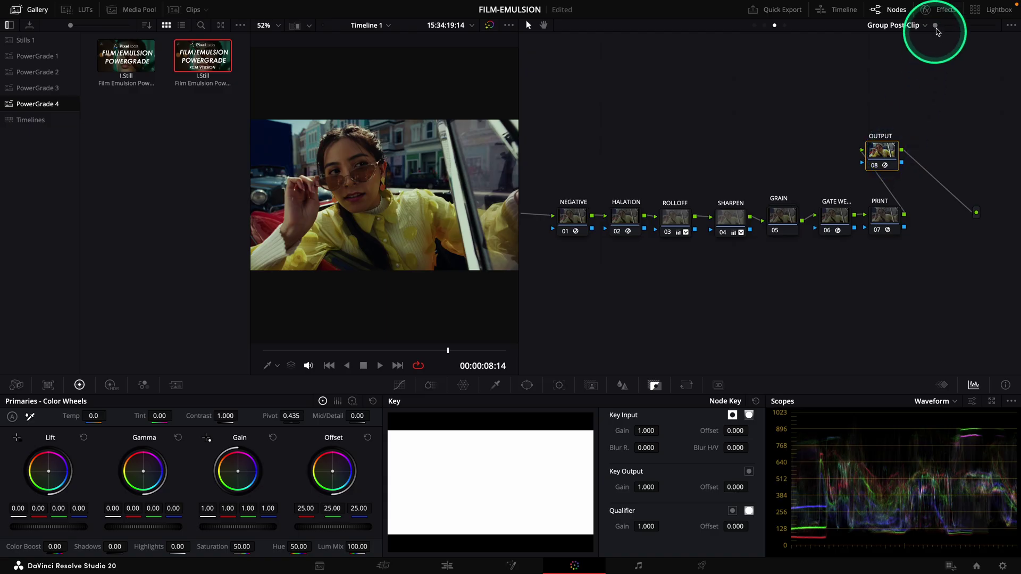
click(880, 45)
text(dct)
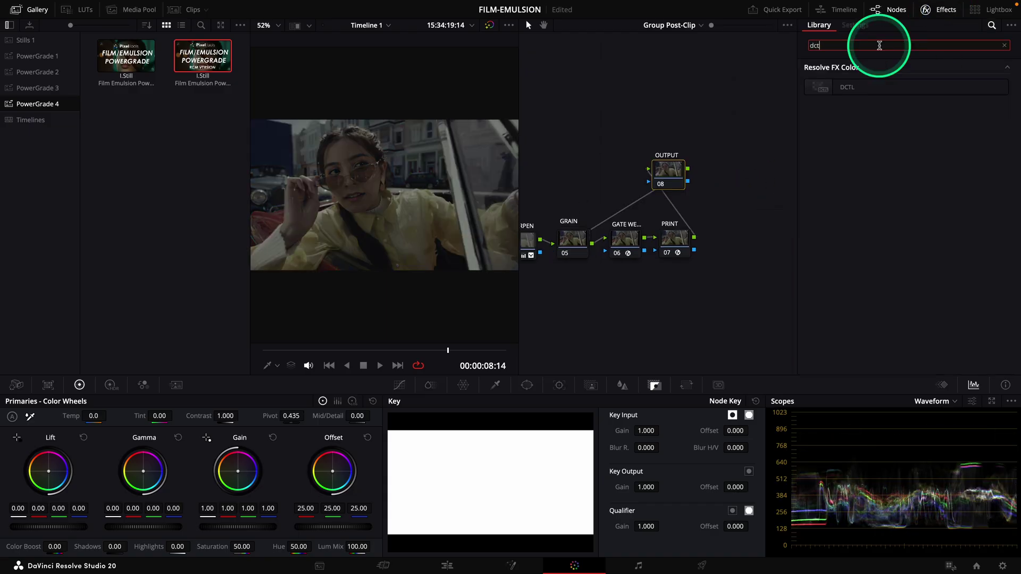
drag(851, 86, 665, 169)
click(907, 84)
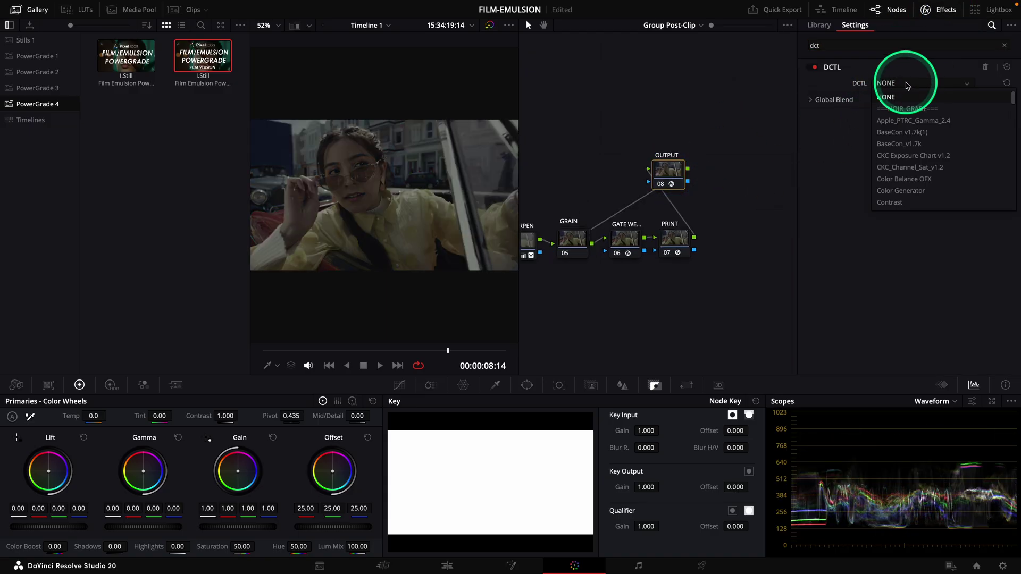
scroll(907, 149, down, 5)
click(909, 200)
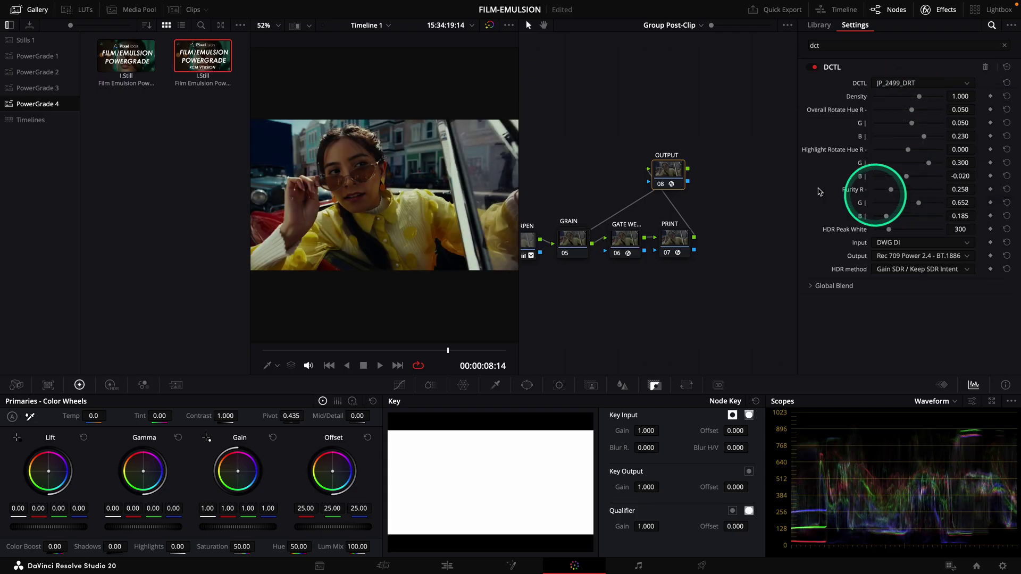
Tidy the Group Post-Clip graph, placing OUTPUT above the chain's end and NEGATIVE further left of HALATION.
drag(665, 176, 638, 178)
click(587, 217)
drag(586, 239, 569, 228)
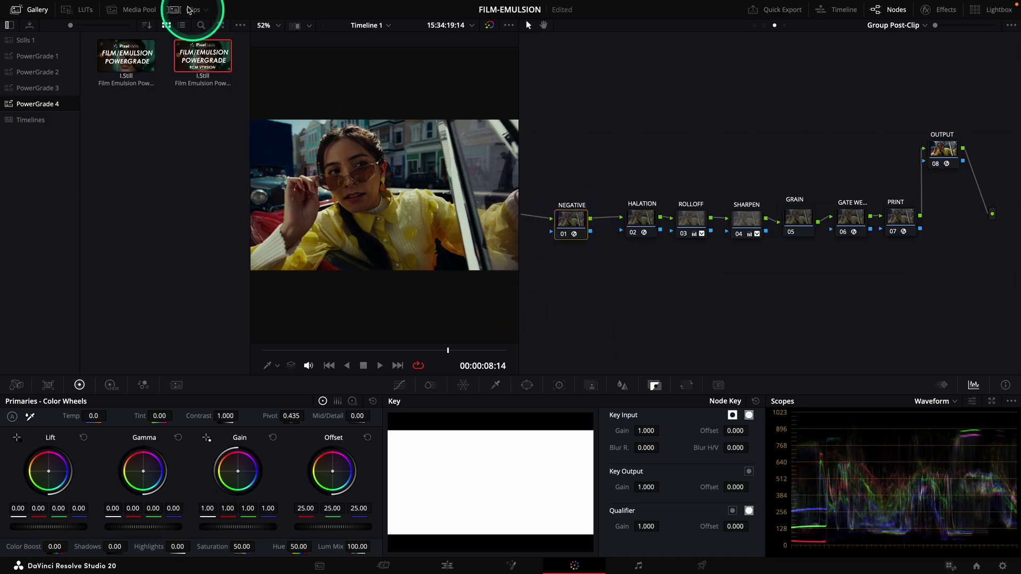
On the NEGATIVE node, choose the Kodak Vision3 50D 5203 stock, with Negative Intensity 51.9 and Temperature about -0.76.
click(32, 11)
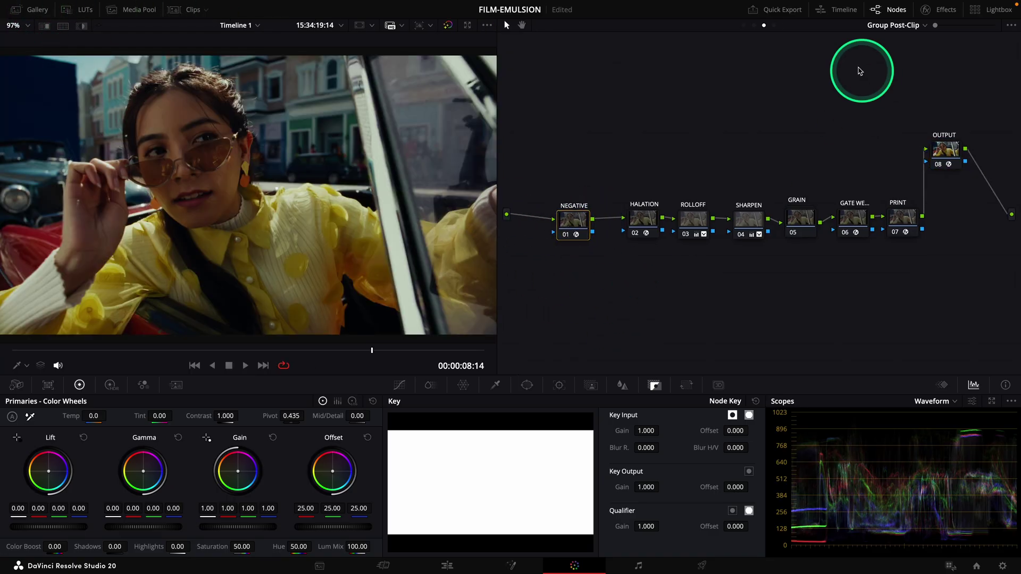
click(946, 11)
click(901, 176)
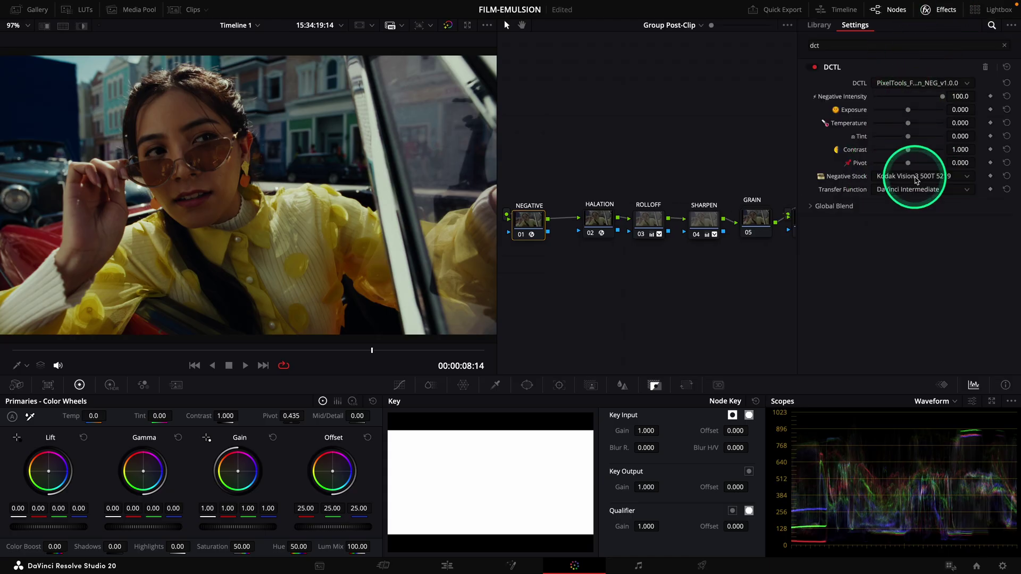
click(939, 179)
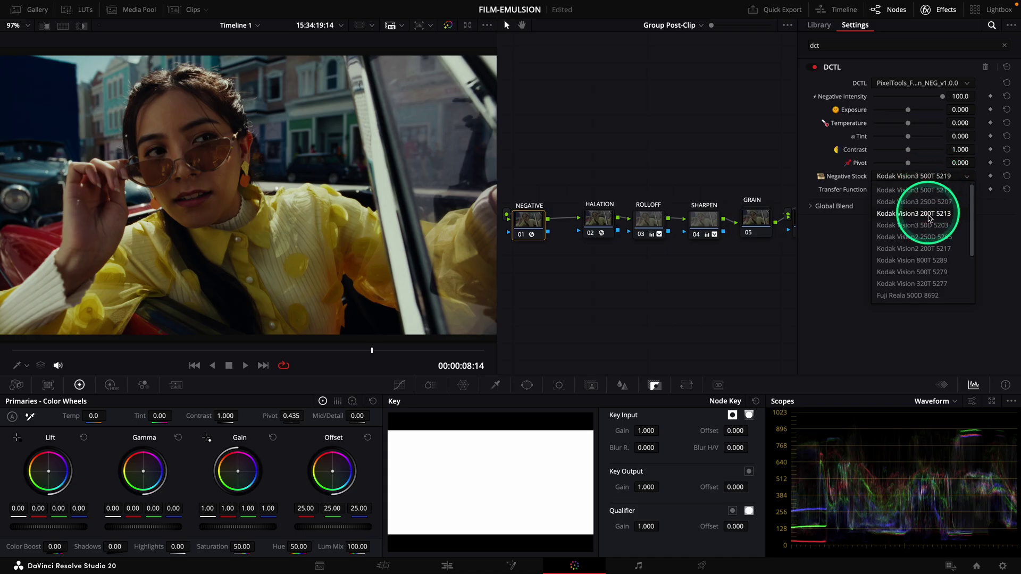
click(926, 226)
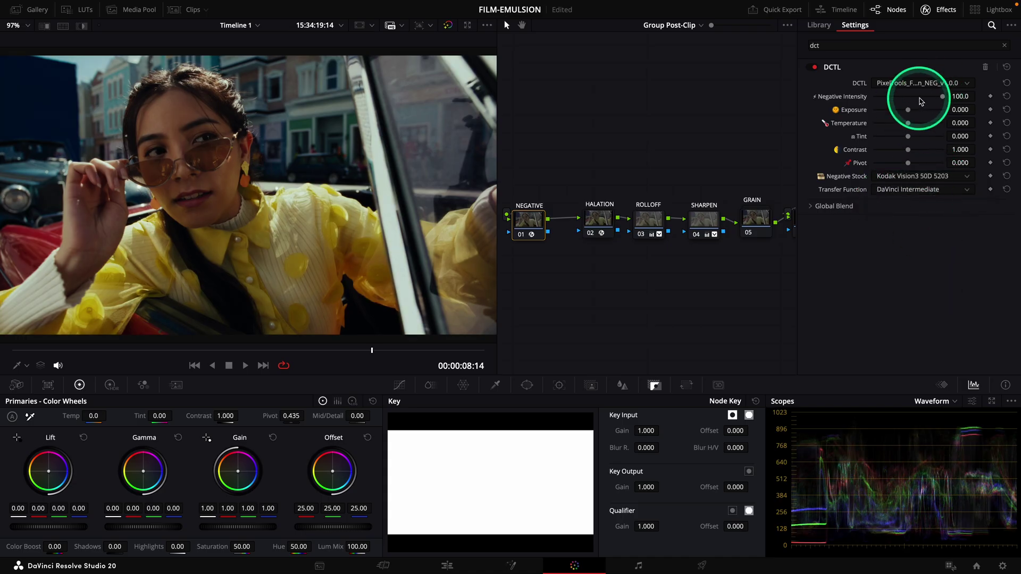
drag(908, 122, 894, 126)
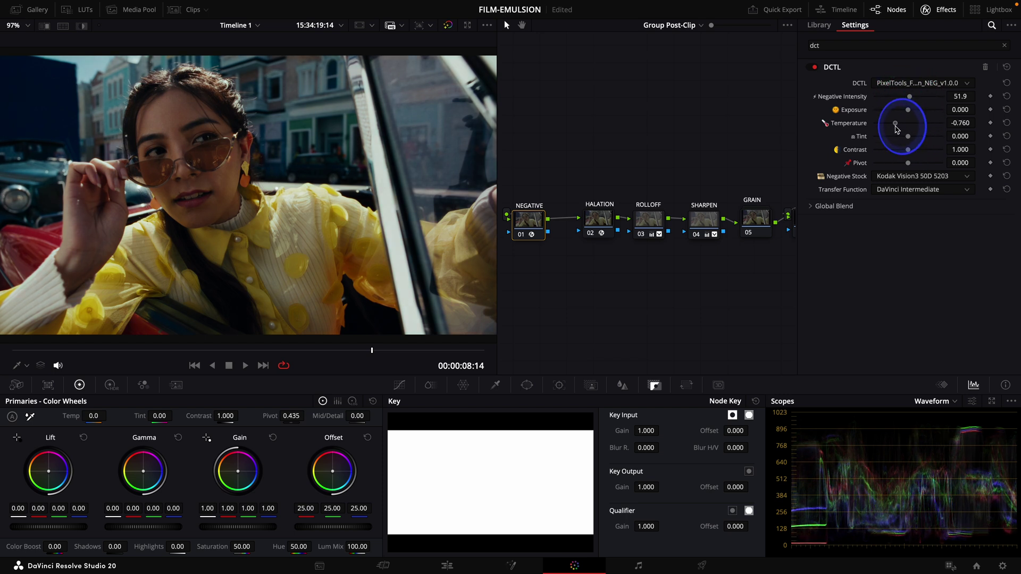
On the PRINT node, set Print Intensity to 53.5, Print Stock to Fuji 3510, Contrast to 0.899, Pivot to 3.000 and Saturation to about 1.27.
scroll(746, 235, right, 5)
click(706, 221)
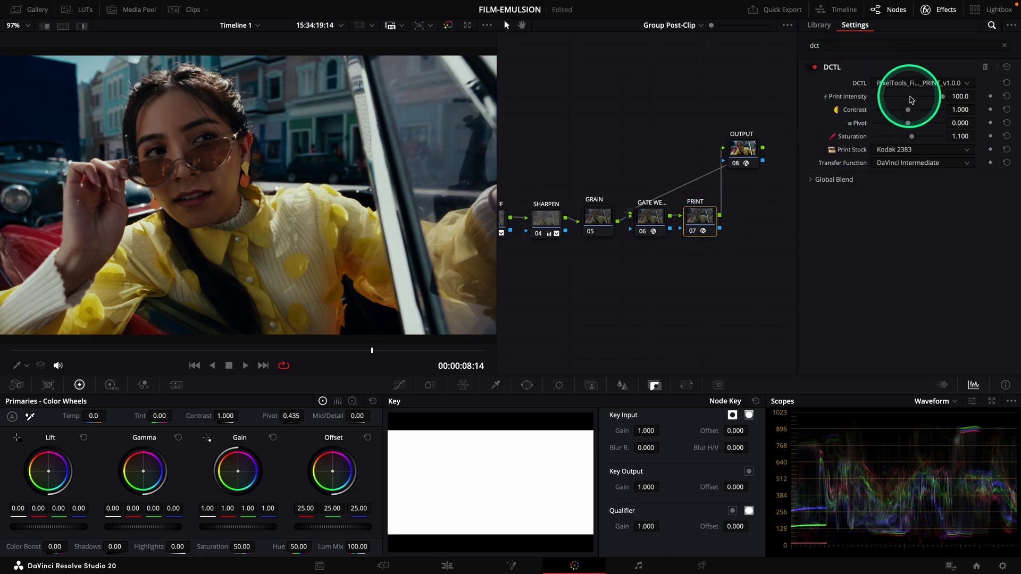
drag(911, 98, 911, 99)
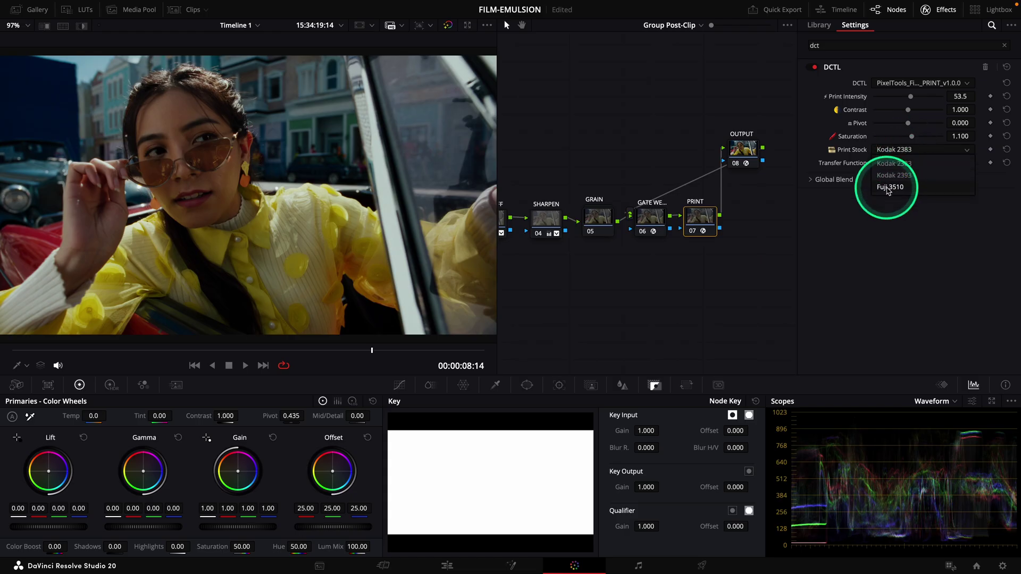
click(894, 191)
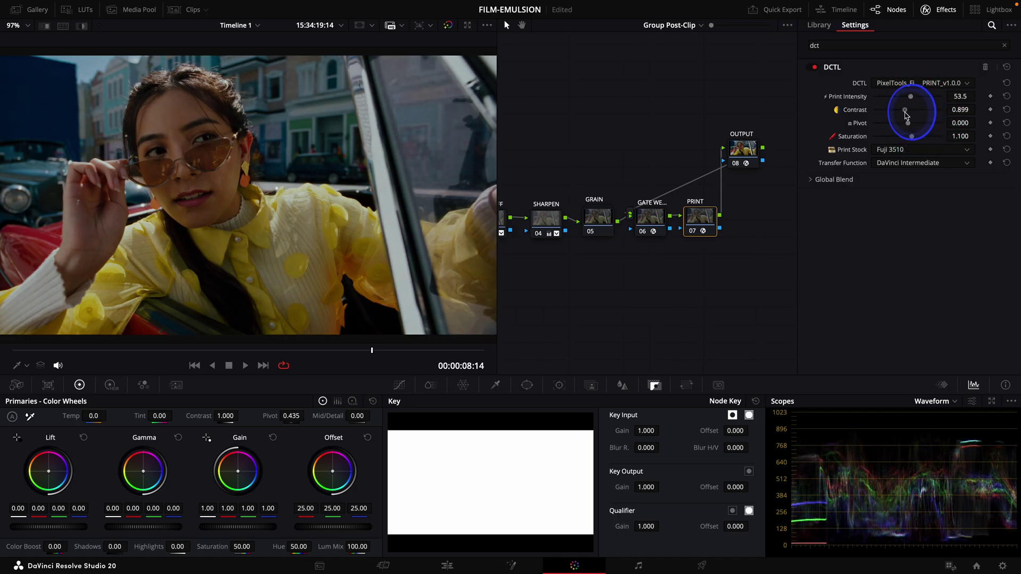
drag(909, 125, 932, 126)
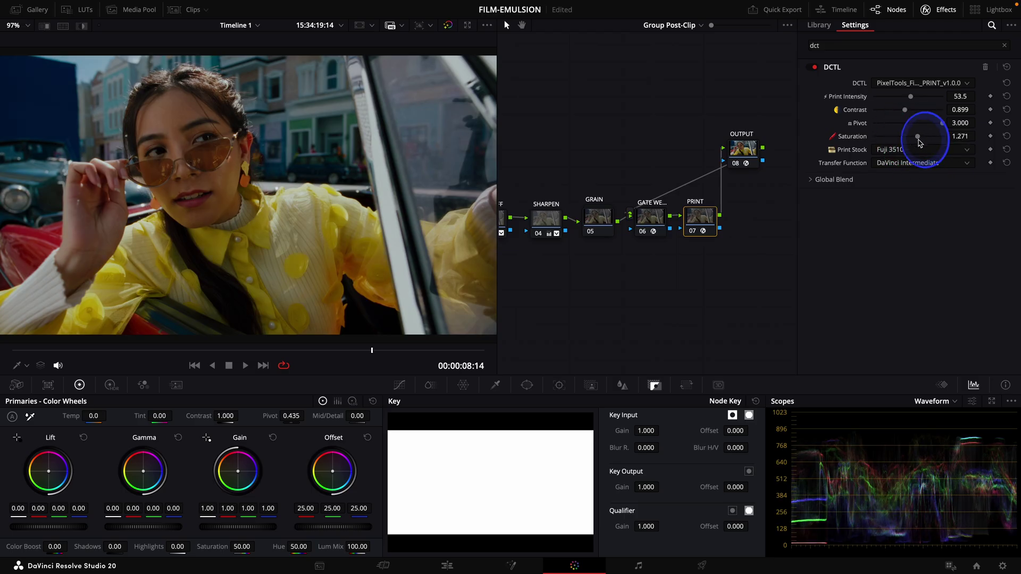
Refine the NEGATIVE node with Temperature -1.101, Exposure 0.279, Contrast 1.023 and Pivot 2.581.
scroll(762, 274, left, 5)
click(545, 209)
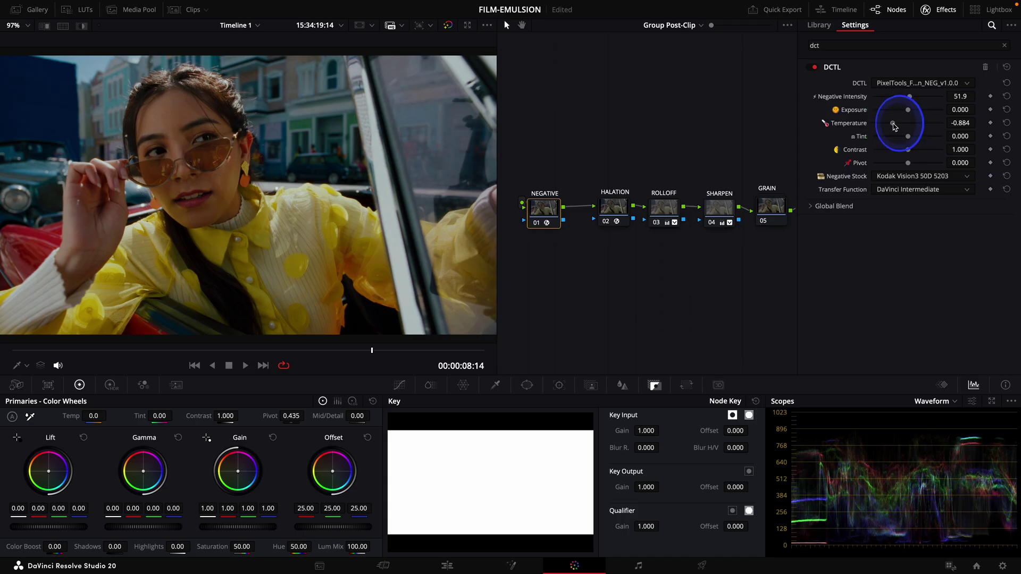
drag(889, 128, 890, 127)
drag(907, 110, 912, 112)
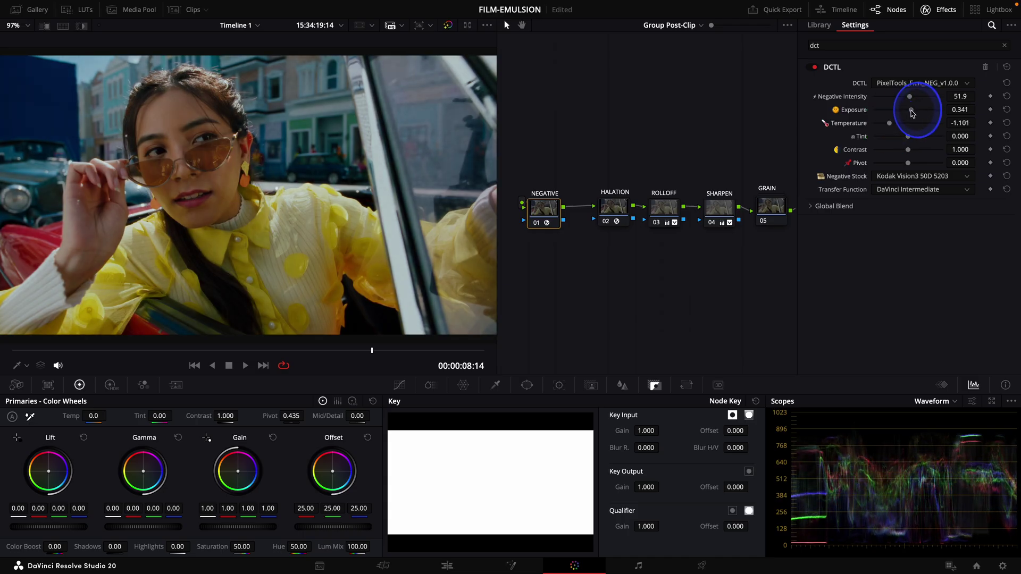
drag(916, 170, 939, 169)
Inspect the halation close up on the woman's glasses and lower the HALATION node's key output gain.
click(719, 206)
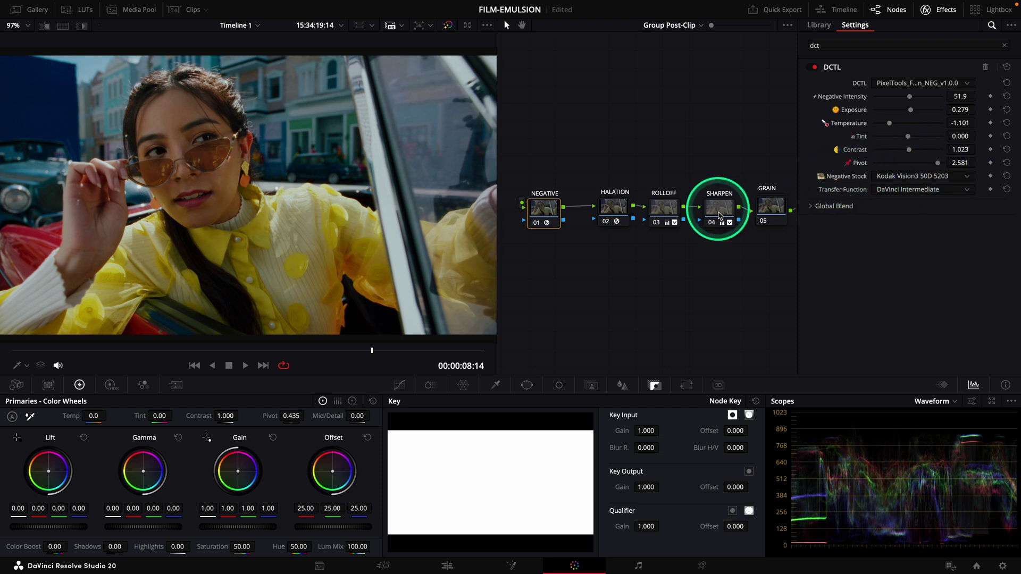
click(296, 189)
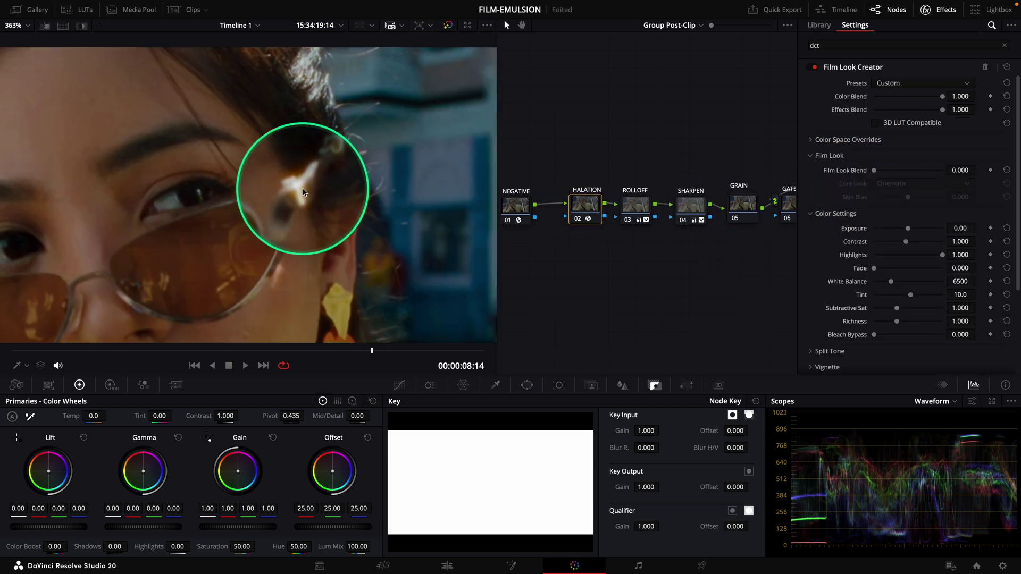
click(583, 233)
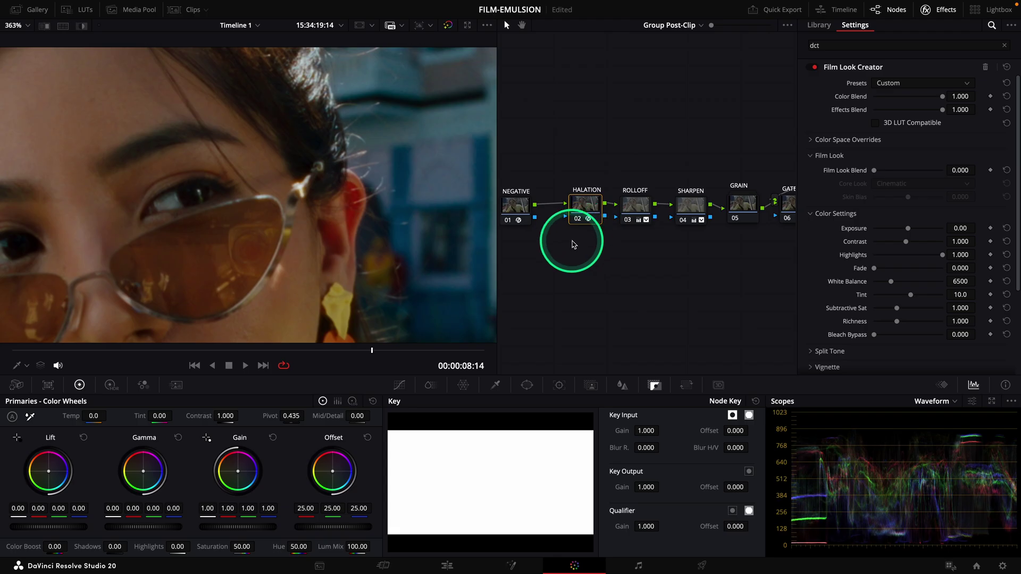
drag(646, 487, 429, 455)
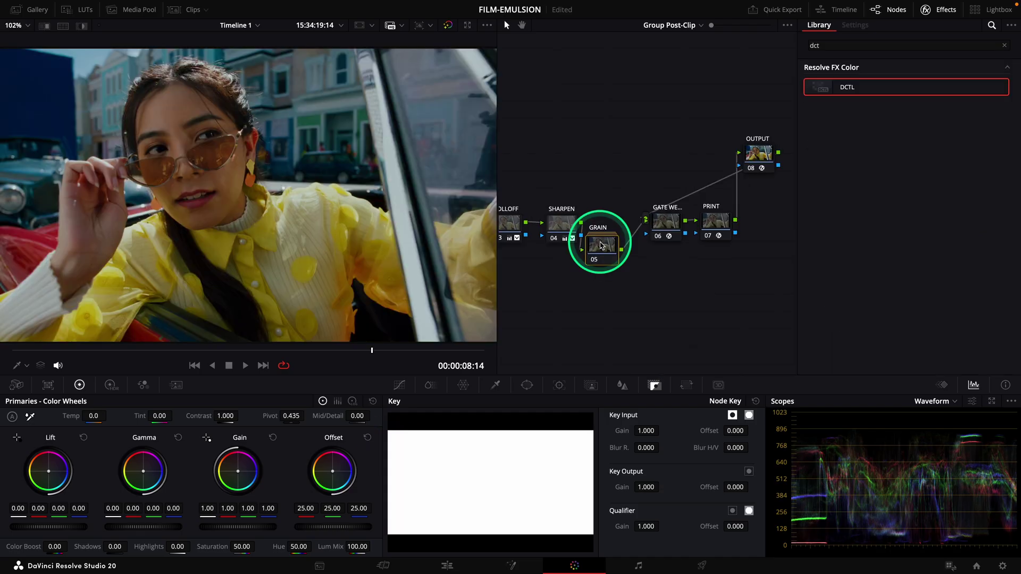
Inside the GRAIN compound node, set FILM BLUR's key output gain to 0.500 and switch from GRAIN HD to GRAIN 4K.
double_click(600, 239)
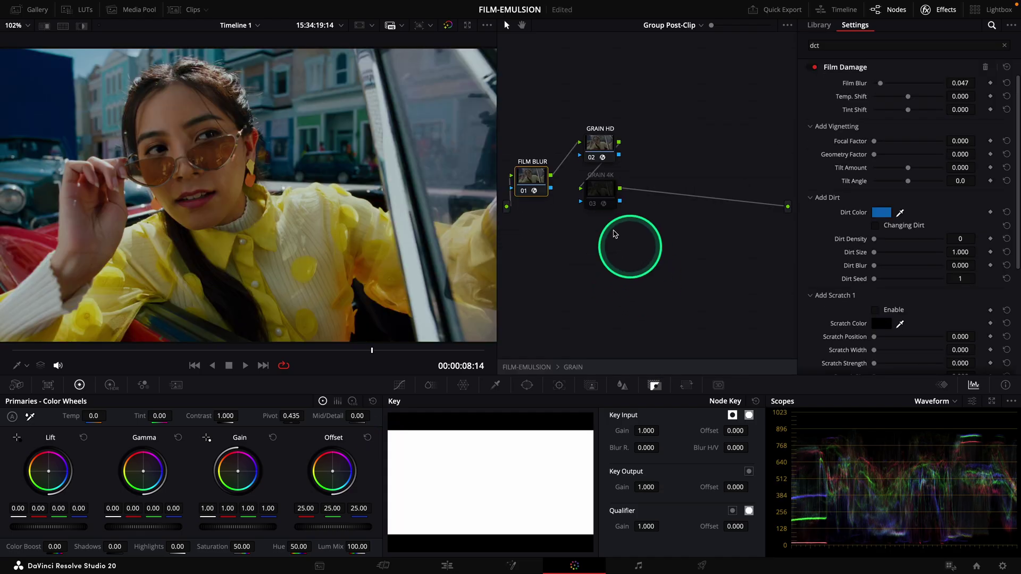
drag(646, 487, 384, 454)
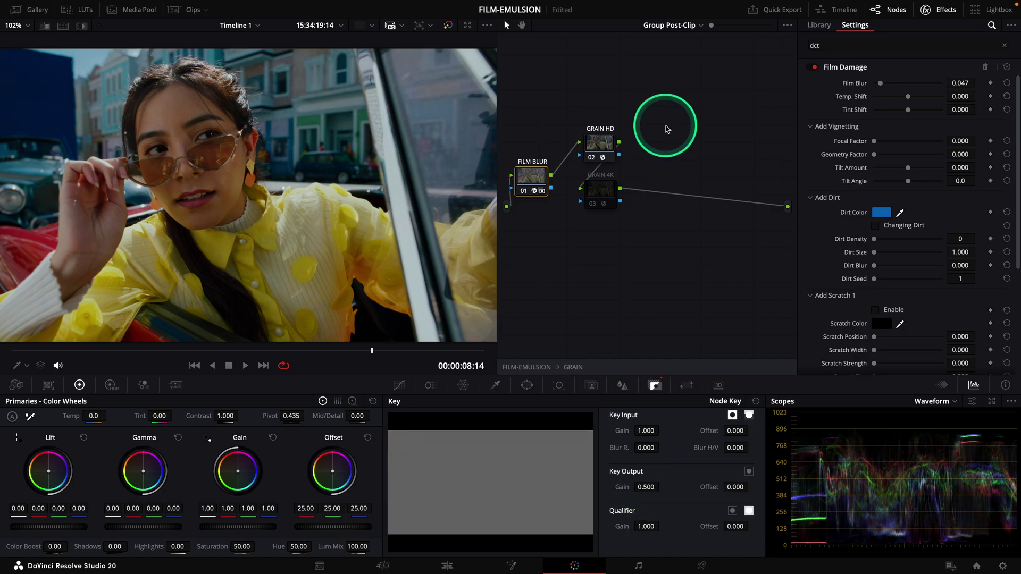
click(596, 148)
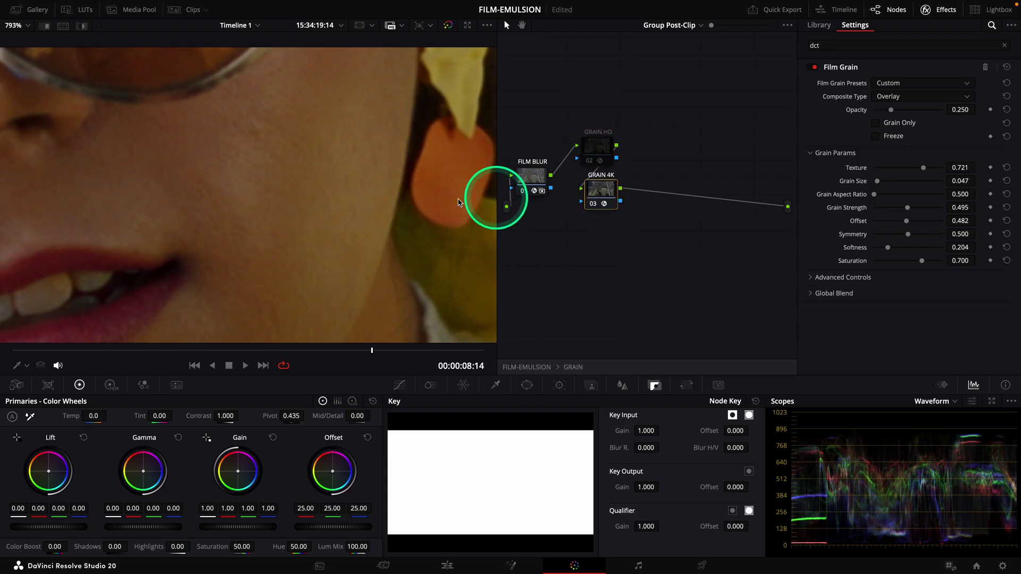
scroll(423, 219, down, 5)
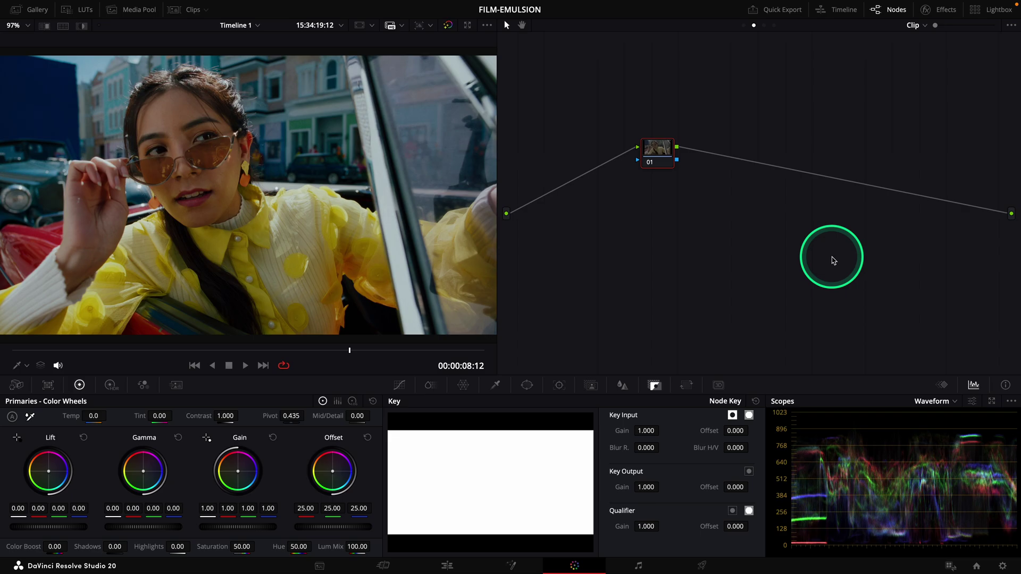
Add a layer node in the Clip graph, label the nodes BALANCE and DENSITY, and balance the first with 0.24 HDR Global exposure and a primaries adjustment.
key(alt+l)
click(111, 385)
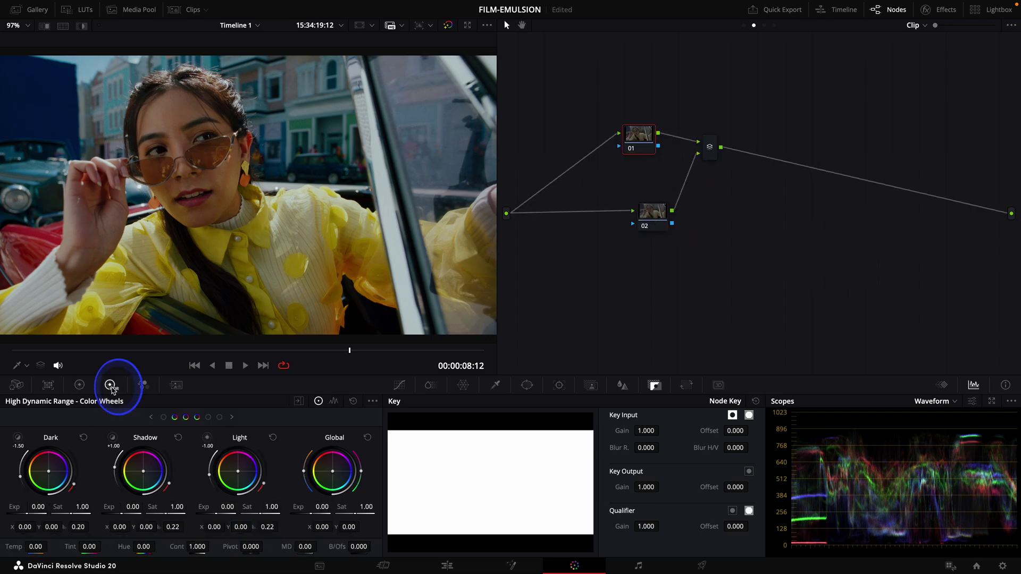
drag(322, 507, 371, 513)
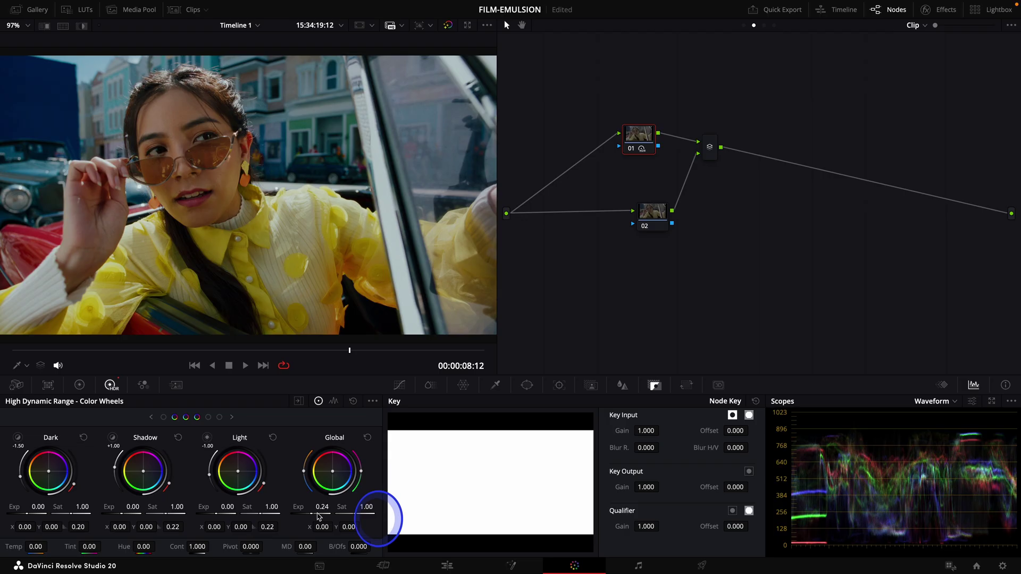
click(79, 385)
drag(38, 542, 42, 542)
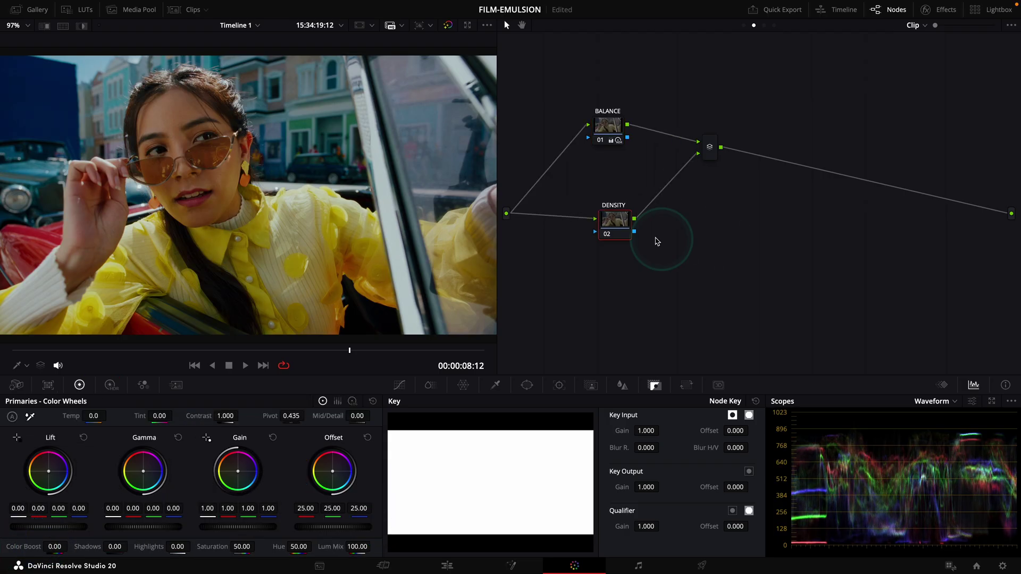
On the DENSITY node, use ColorSlice to reduce Skin saturation to 0.90 and Yellow saturation to about 0.95.
drag(621, 223, 620, 228)
click(428, 386)
click(482, 537)
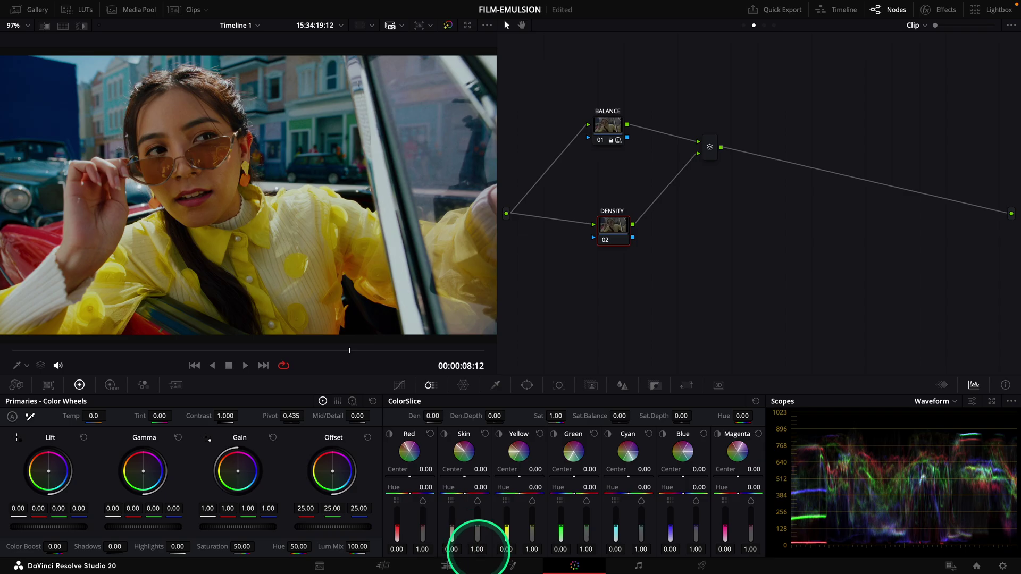
click(472, 470)
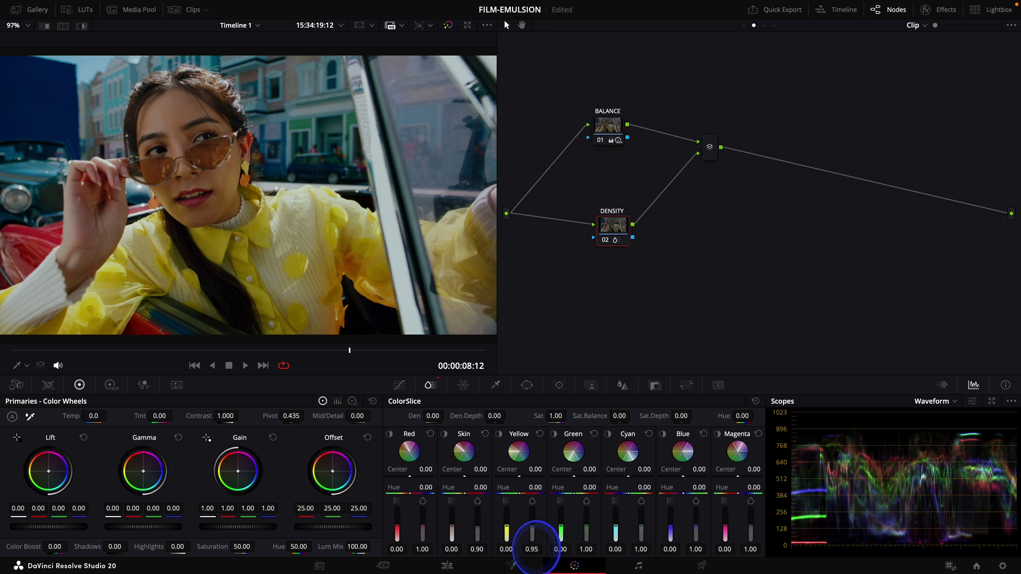
drag(533, 547, 544, 554)
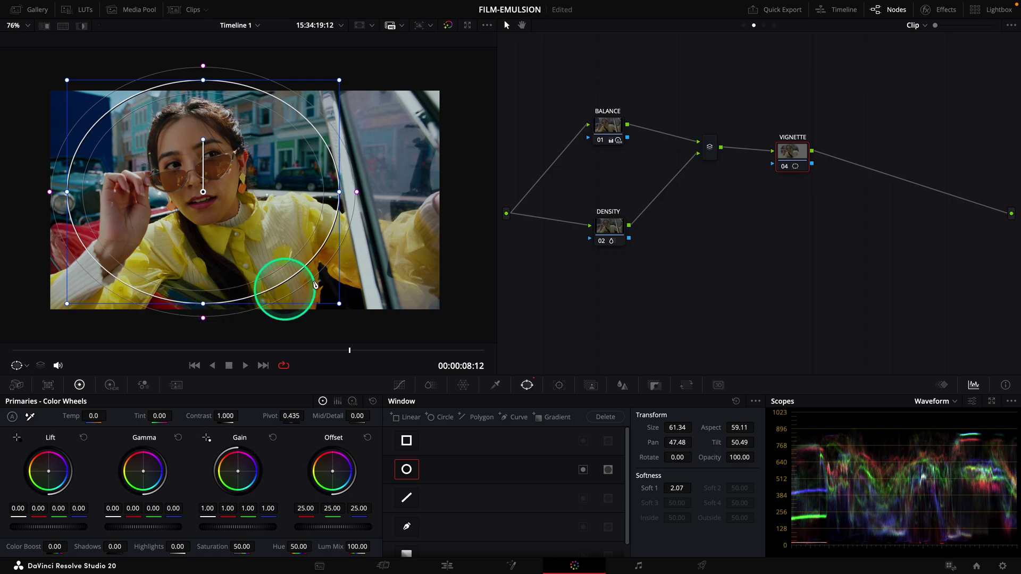
Lower the VIGNETTE node's custom curve in the upper midtones and add a following node with its own slightly lowered curve.
click(399, 385)
click(549, 459)
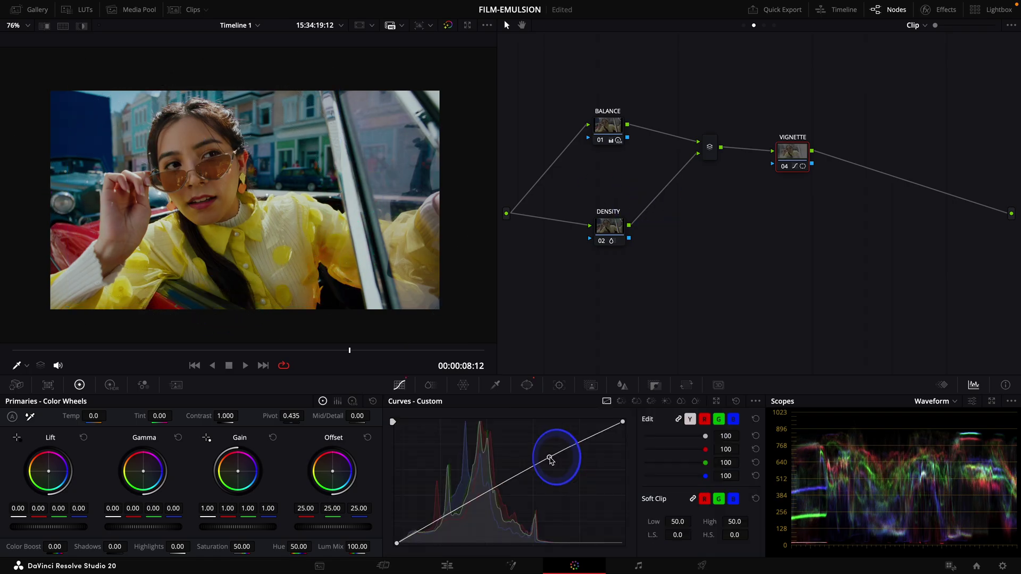
click(929, 239)
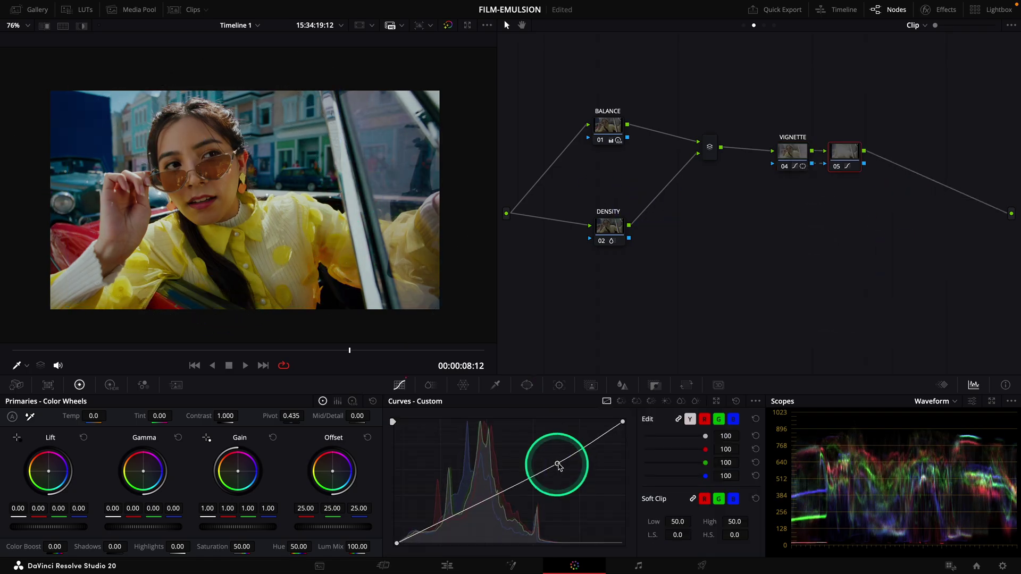
click(156, 221)
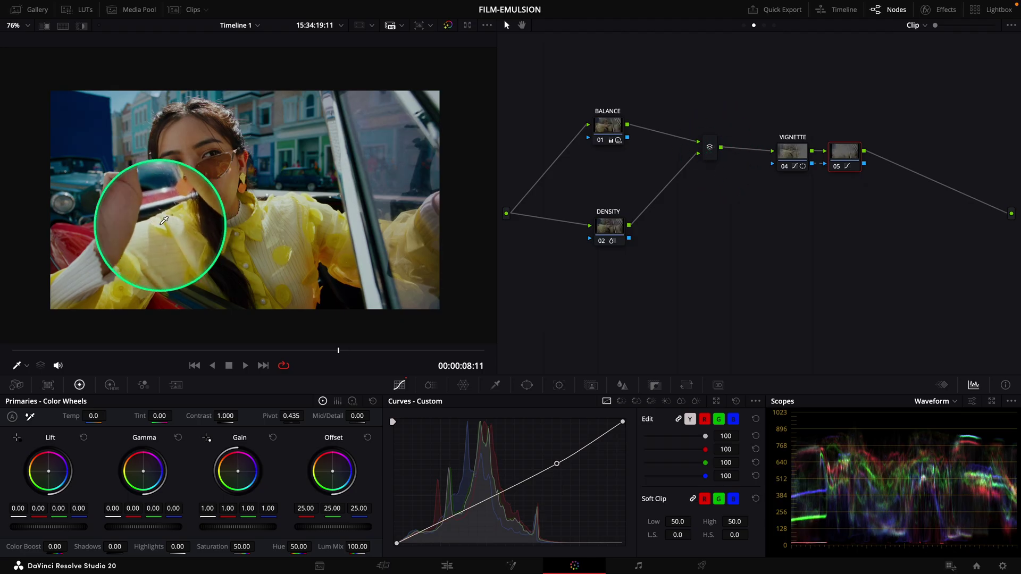
click(264, 219)
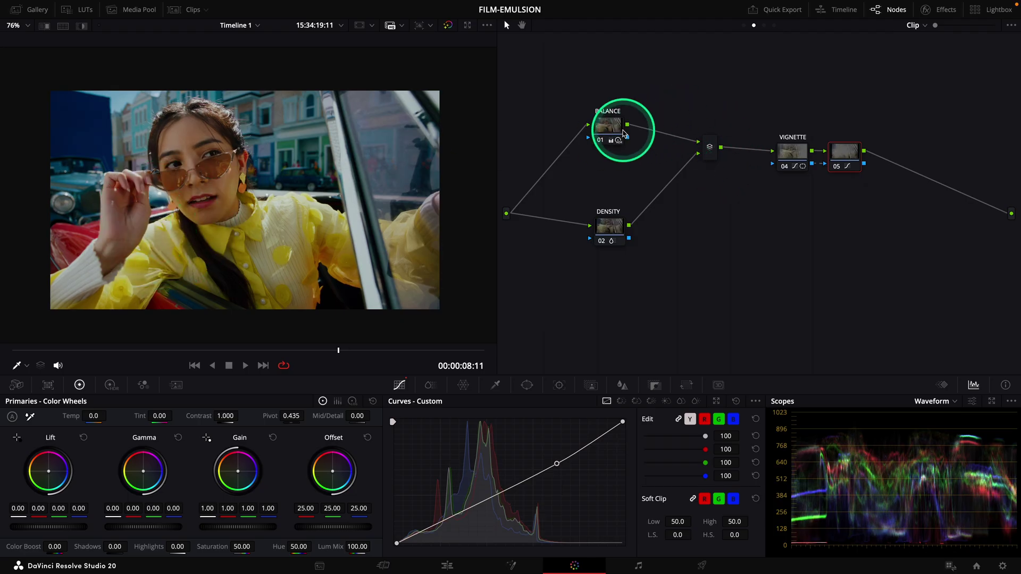
Insert a serial node before BALANCE and label it LIGHT.
click(623, 134)
key(shift+s)
click(554, 139)
right_click(554, 139)
click(630, 174)
text(Light)
key(Return)
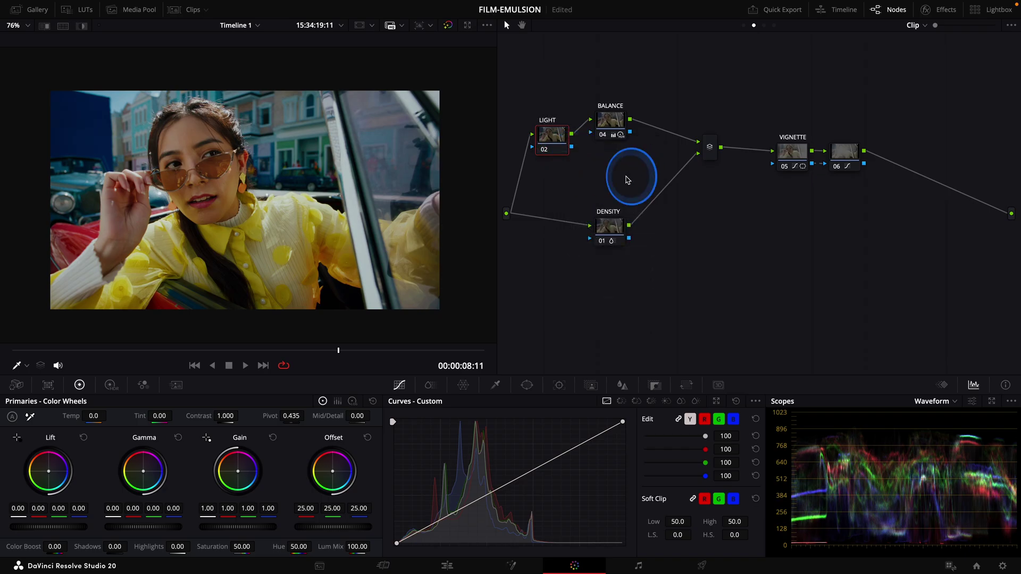
On the LIGHT node, reduce the exposure of the HDR Light zone to about -0.41.
click(110, 384)
click(240, 440)
click(221, 524)
drag(218, 512, 123, 494)
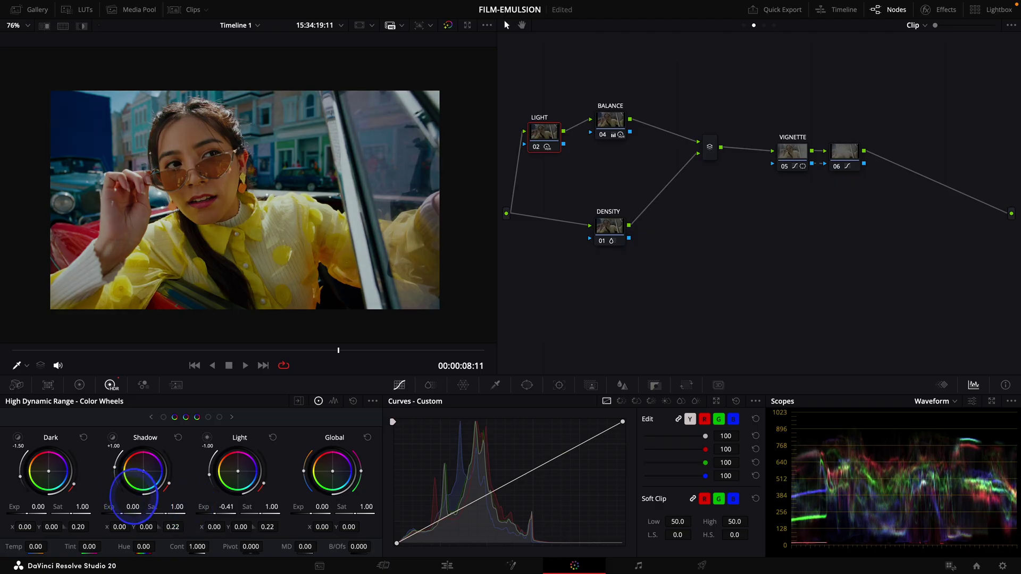
click(227, 508)
Append a node at the chain's end with Overlay composite mode, lower its key output gain and check the image full screen.
click(792, 169)
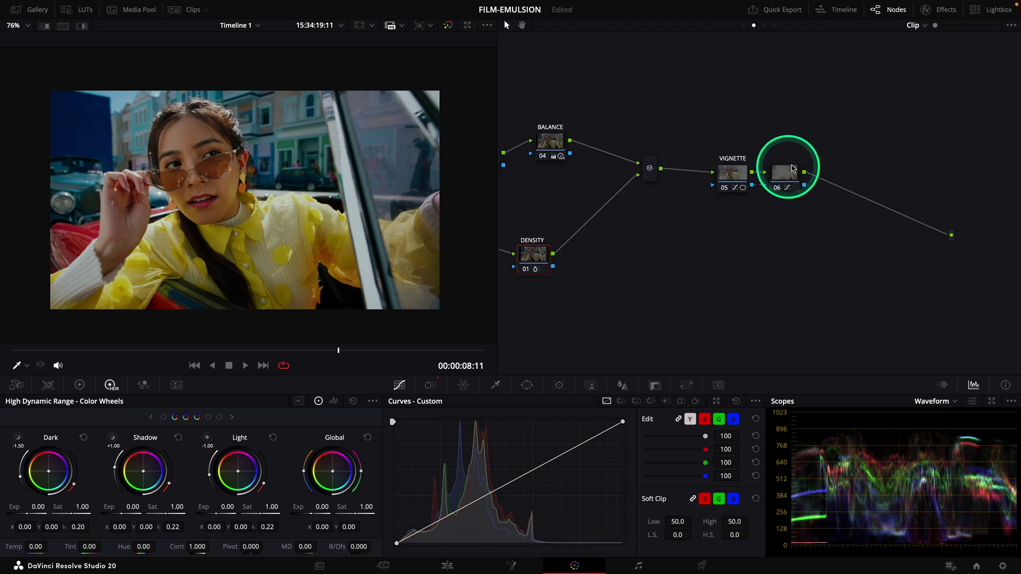
key(alt+s)
right_click(830, 178)
mouse_move(869, 354)
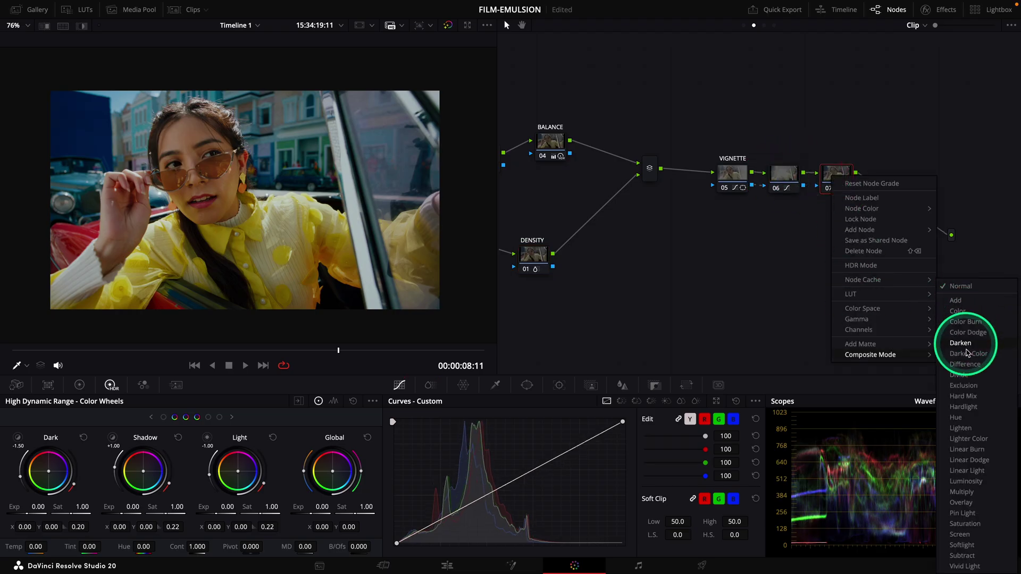
click(961, 503)
click(654, 387)
drag(644, 487, 250, 456)
key(ctrl+f)
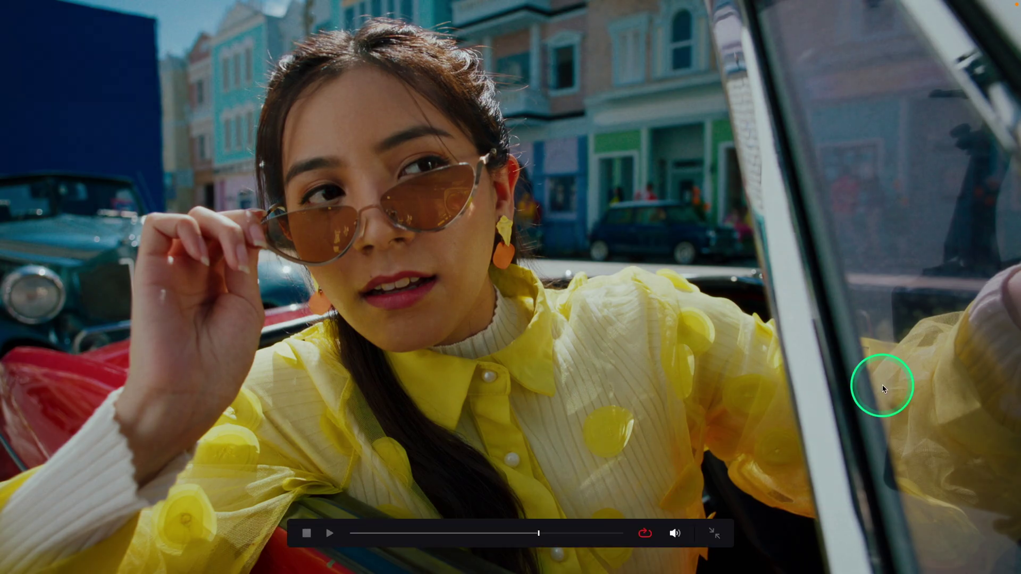
key(ctrl+f)
Carry clip 03's grade to clips 04 and 05, using a wipe against clip 03 to match BALANCE exposure and check the VIGNETTE window.
click(251, 369)
click(262, 526)
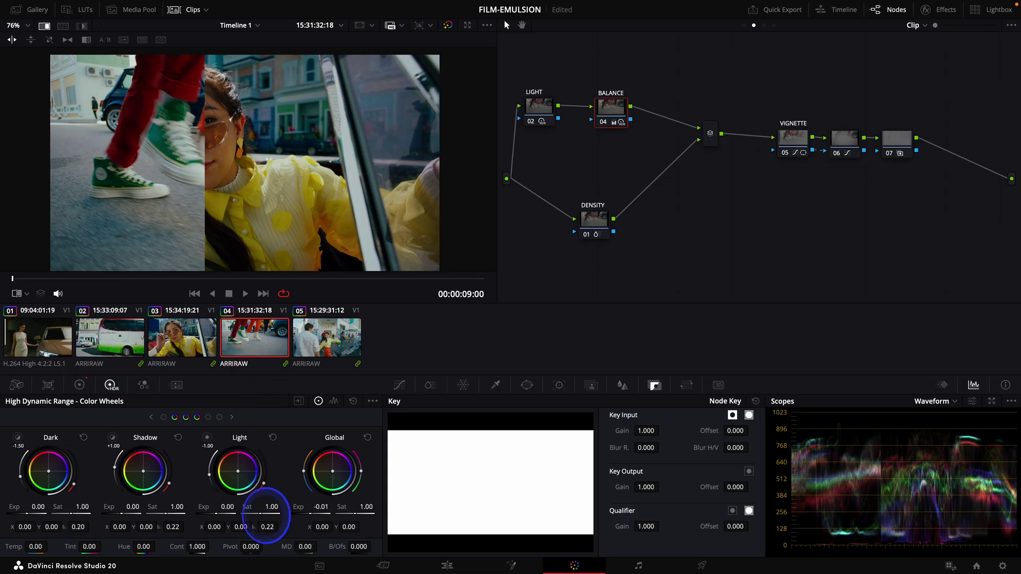
click(73, 416)
drag(24, 180, 71, 186)
click(832, 244)
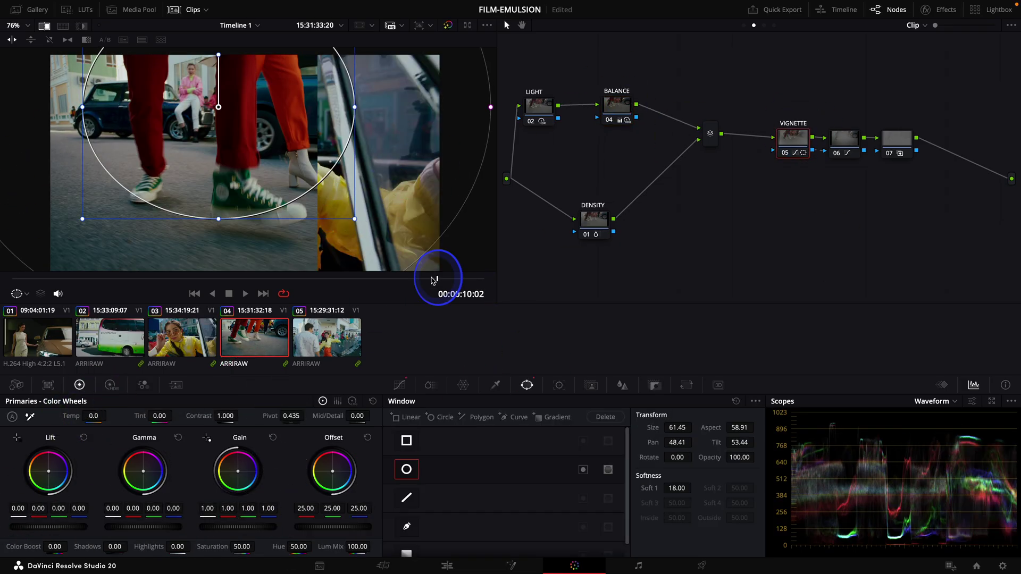
click(50, 27)
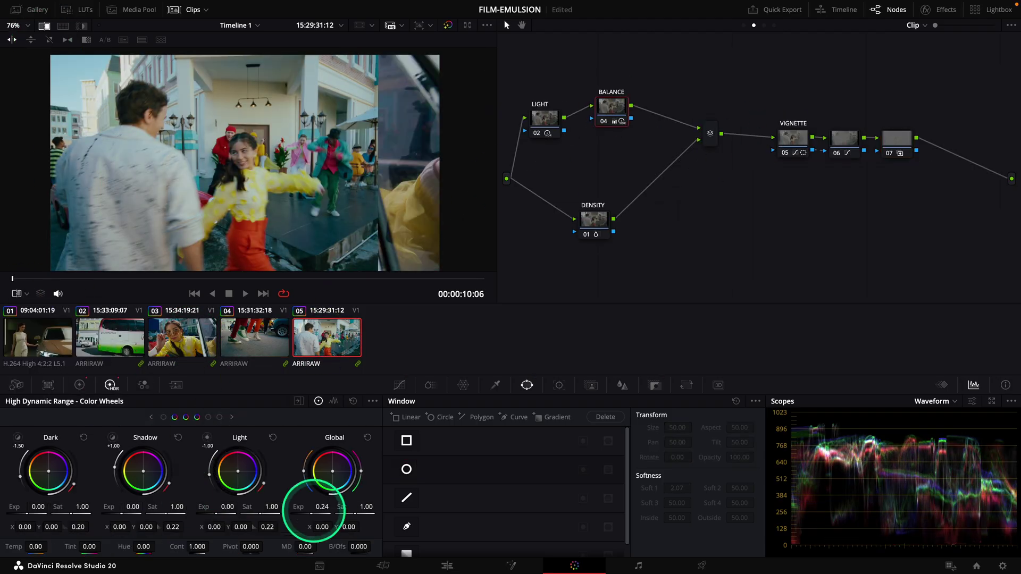